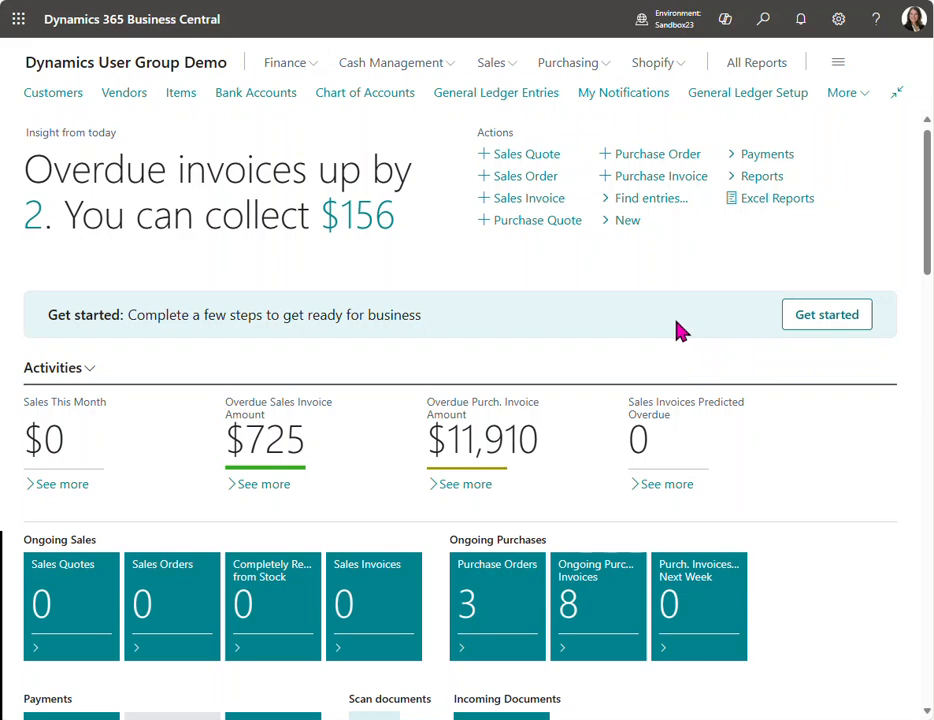
# - Open the Dynamics User Group purchase order containing the ATHENS Mobile Pedestal and review its lines
pyautogui.click(509, 595)
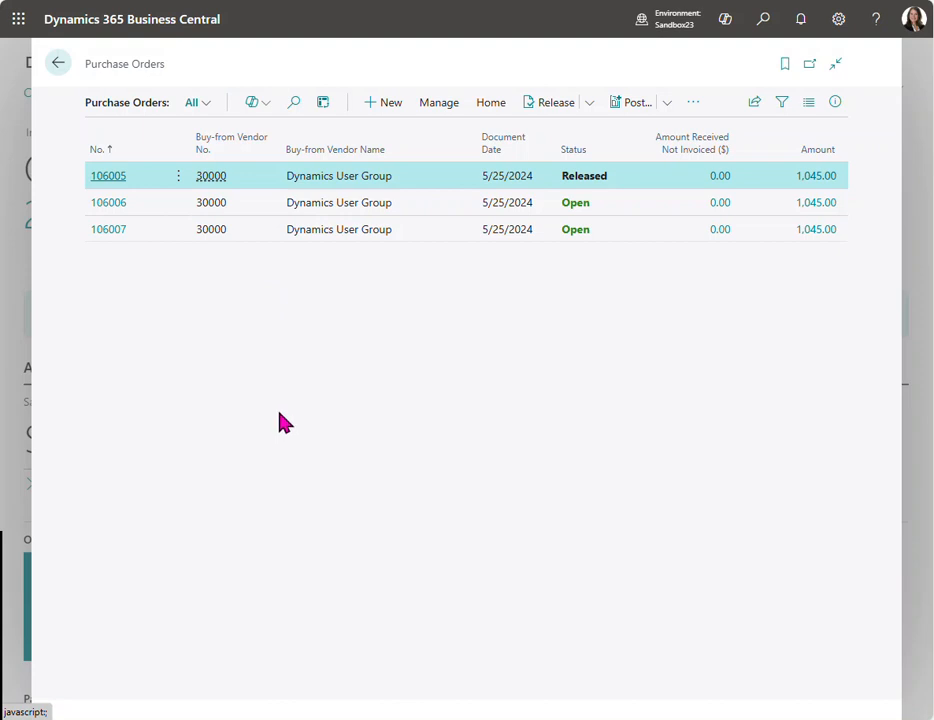
pyautogui.click(112, 230)
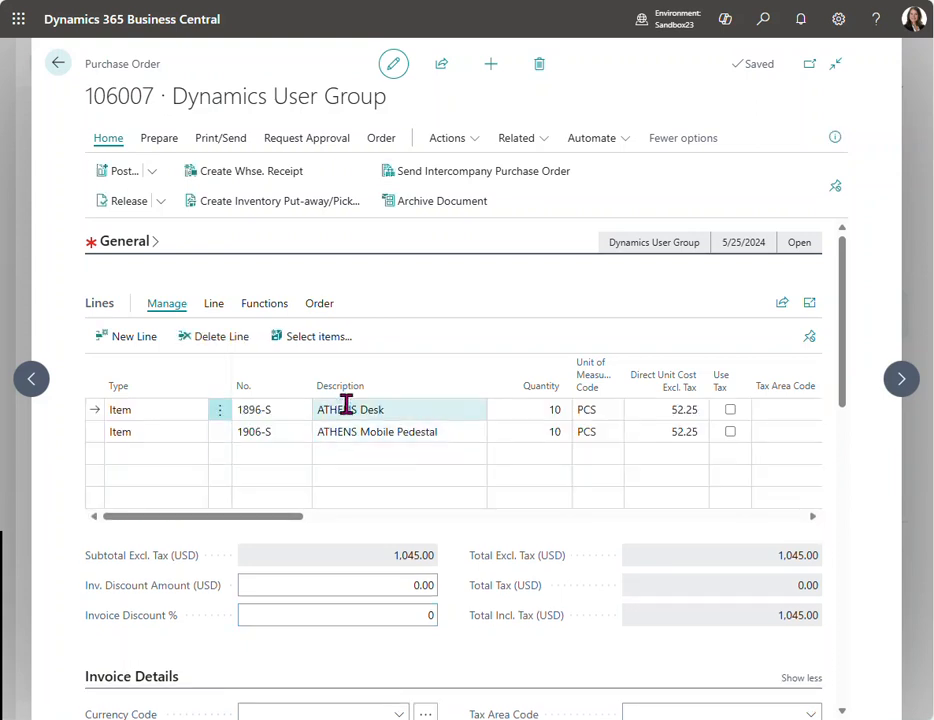
pyautogui.moveTo(286, 518)
pyautogui.mouseDown()
pyautogui.moveTo(482, 527)
pyautogui.moveTo(269, 521)
pyautogui.mouseUp()
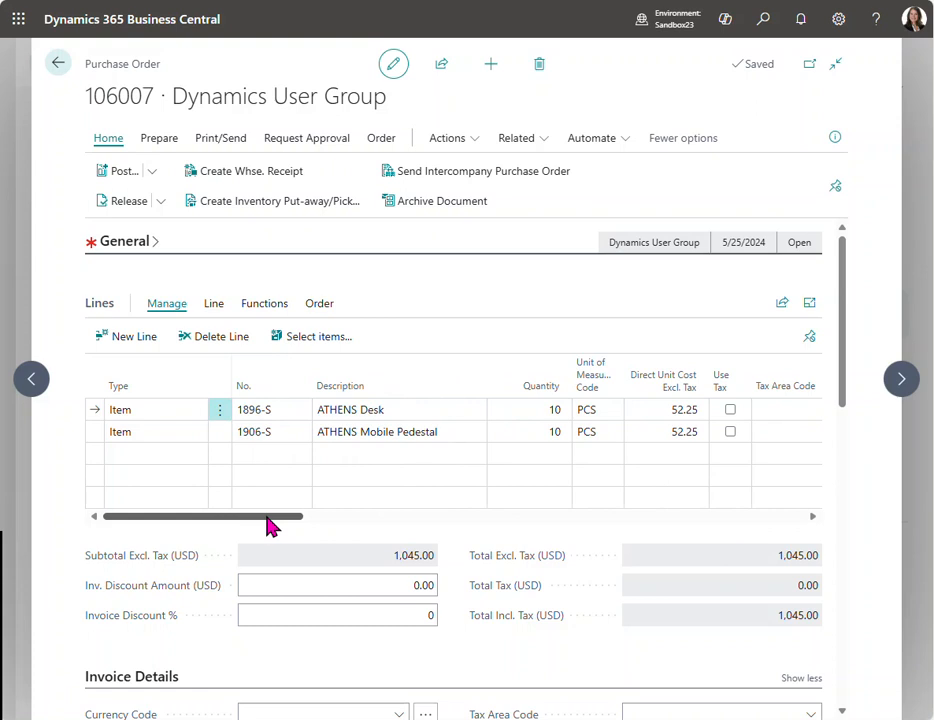
# - Open the purchase order containing the PARIS Guest Chair and post it with the Receive option only
pyautogui.click(57, 62)
pyautogui.click(104, 210)
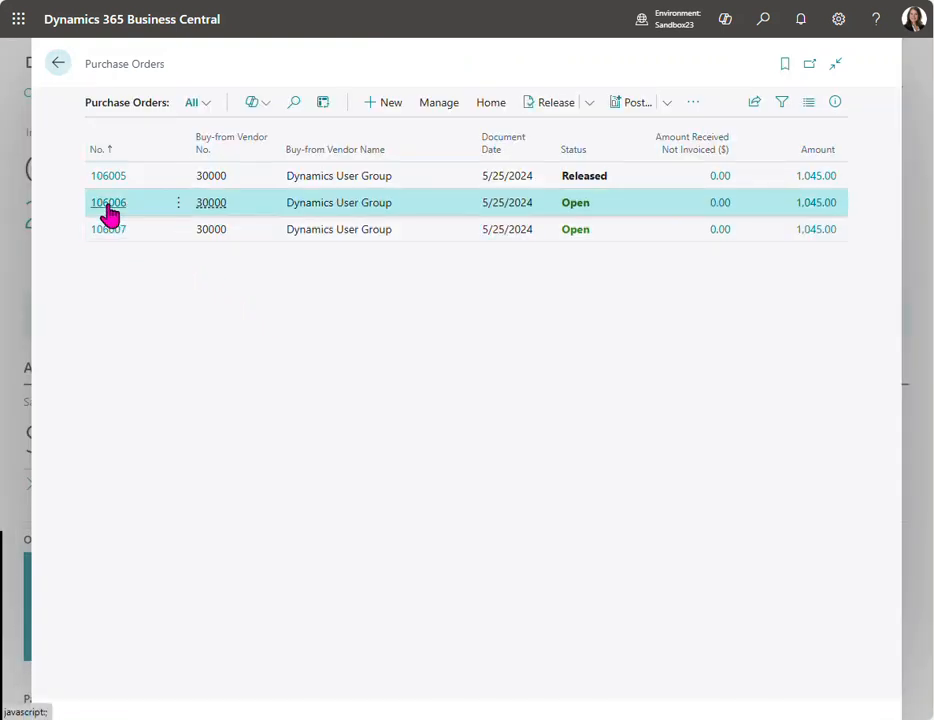
pyautogui.click(108, 203)
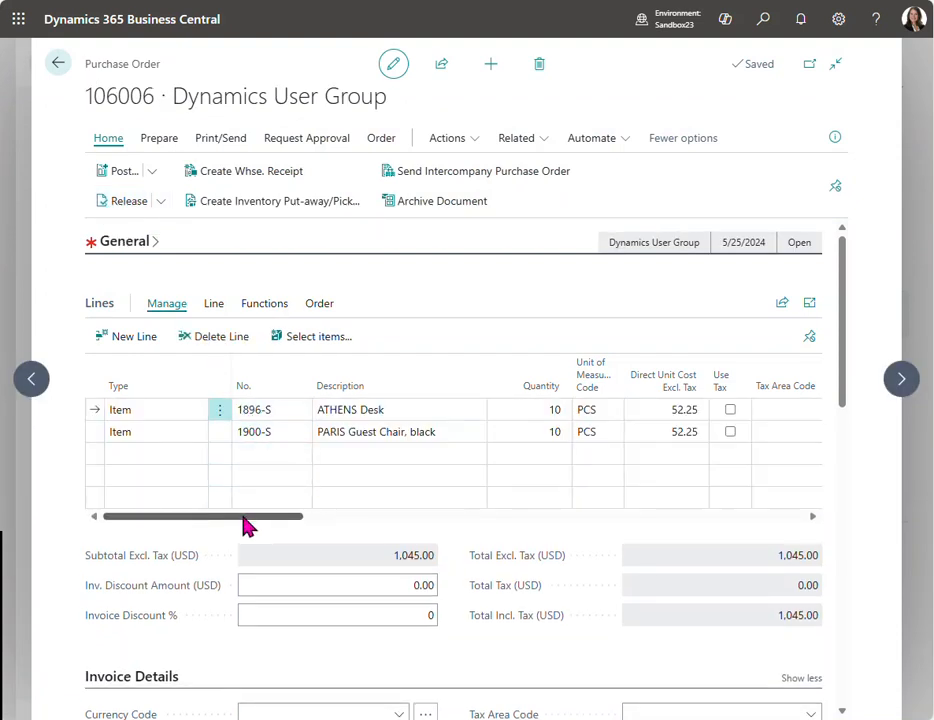
pyautogui.moveTo(283, 522); pyautogui.dragTo(197, 522)
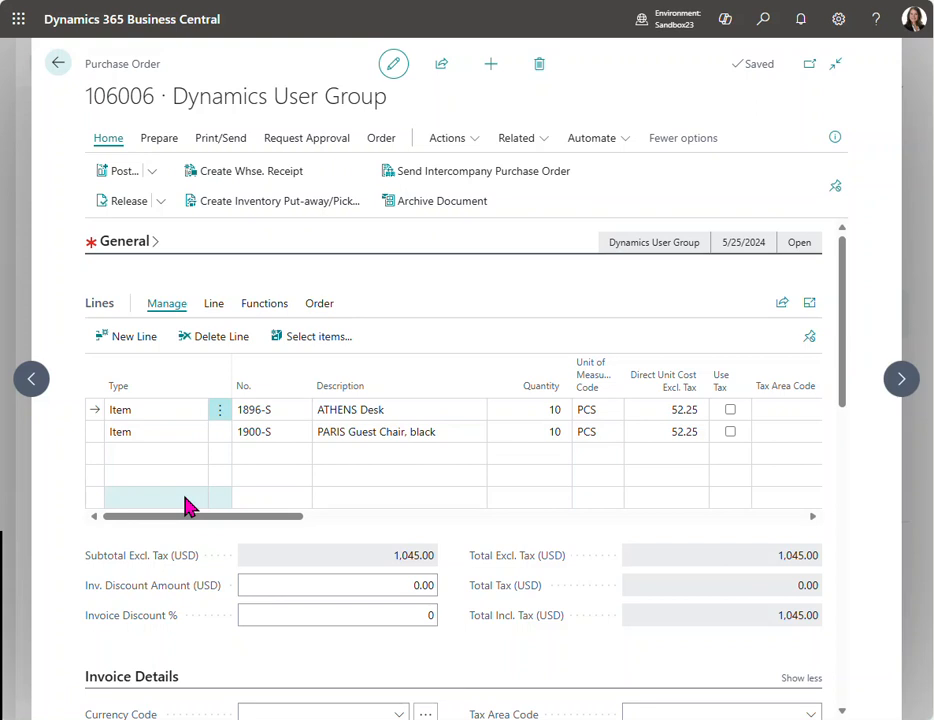
pyautogui.click(151, 172)
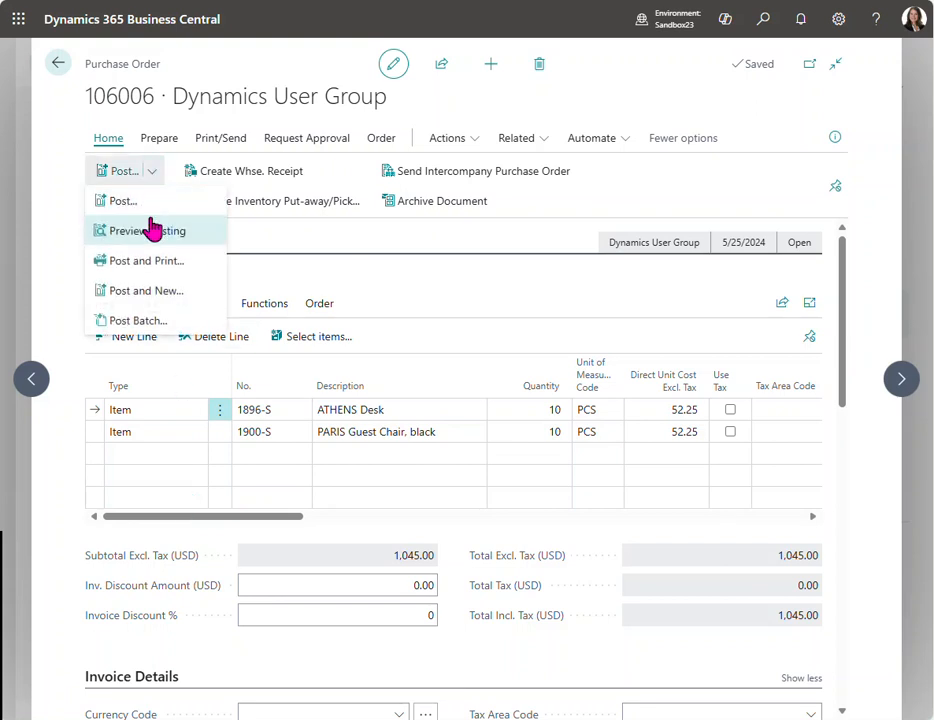
pyautogui.click(151, 229)
pyautogui.click(355, 333)
pyautogui.click(538, 430)
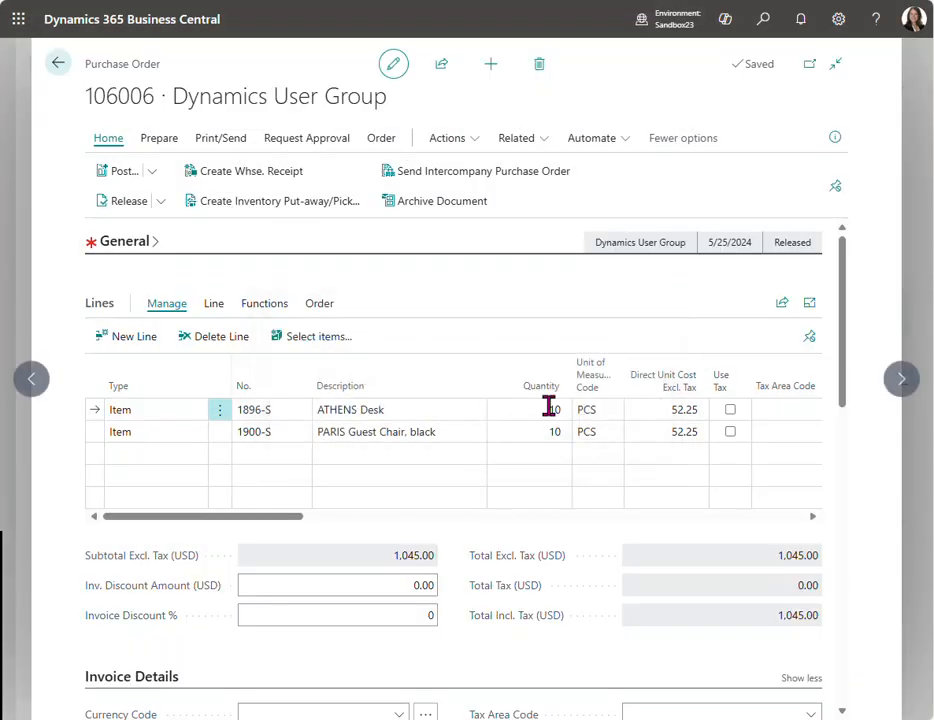
# - Open the purchase order containing the ATHENS Mobile Pedestal and post it with the Receive option only
pyautogui.click(57, 63)
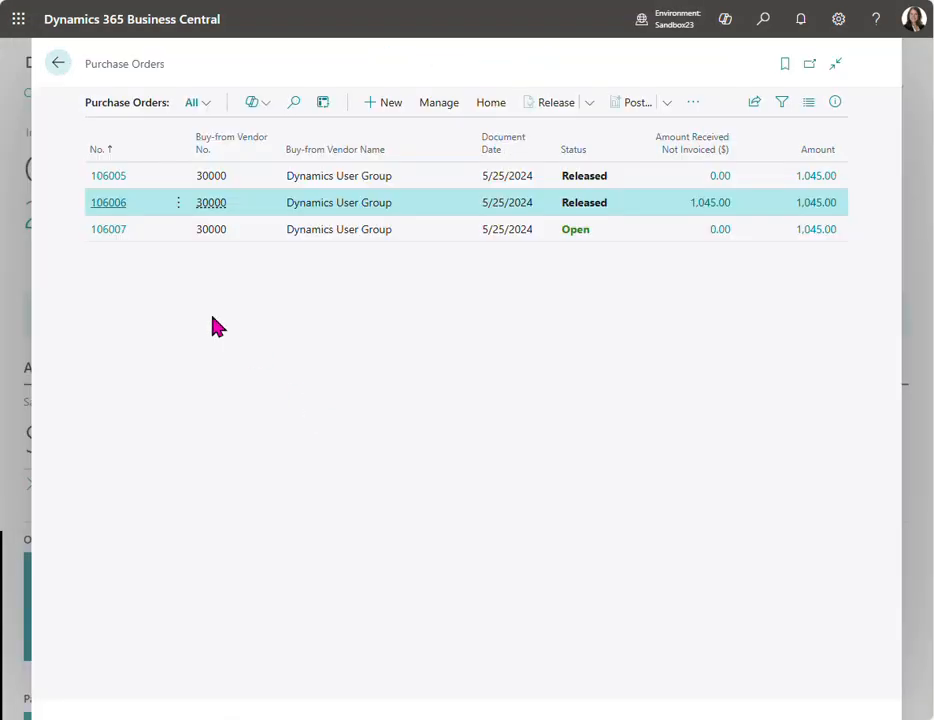
pyautogui.click(109, 232)
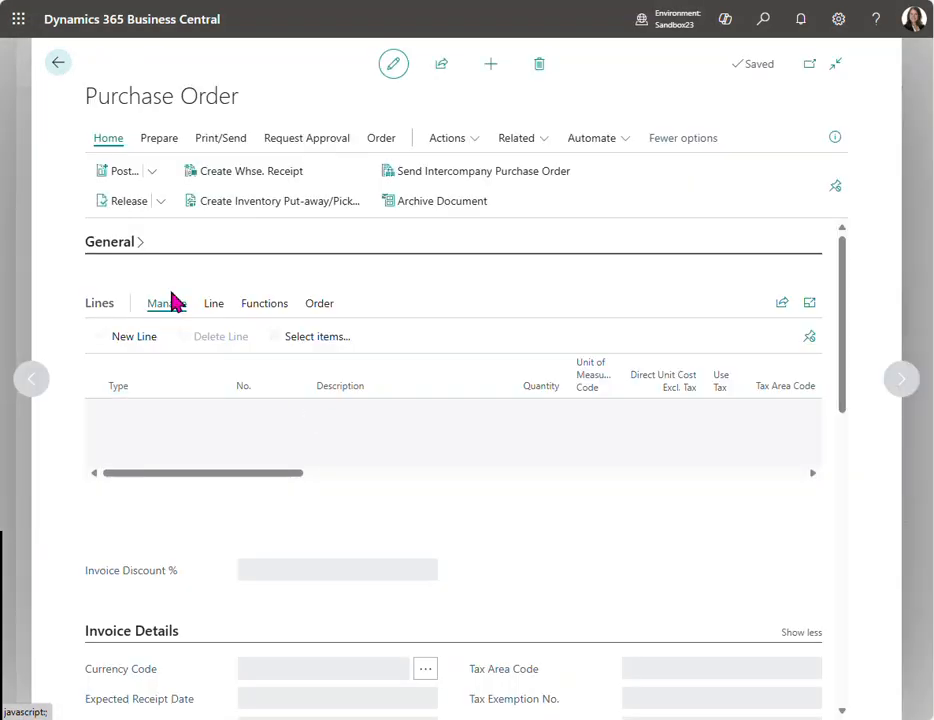
pyautogui.click(150, 176)
pyautogui.click(152, 206)
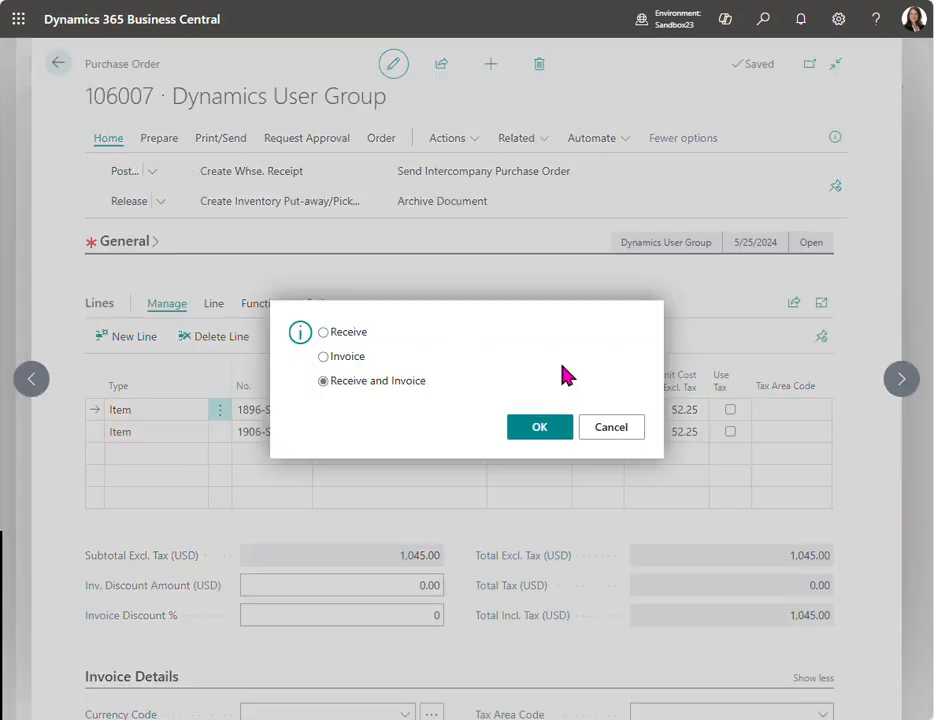
pyautogui.click(357, 333)
pyautogui.click(532, 430)
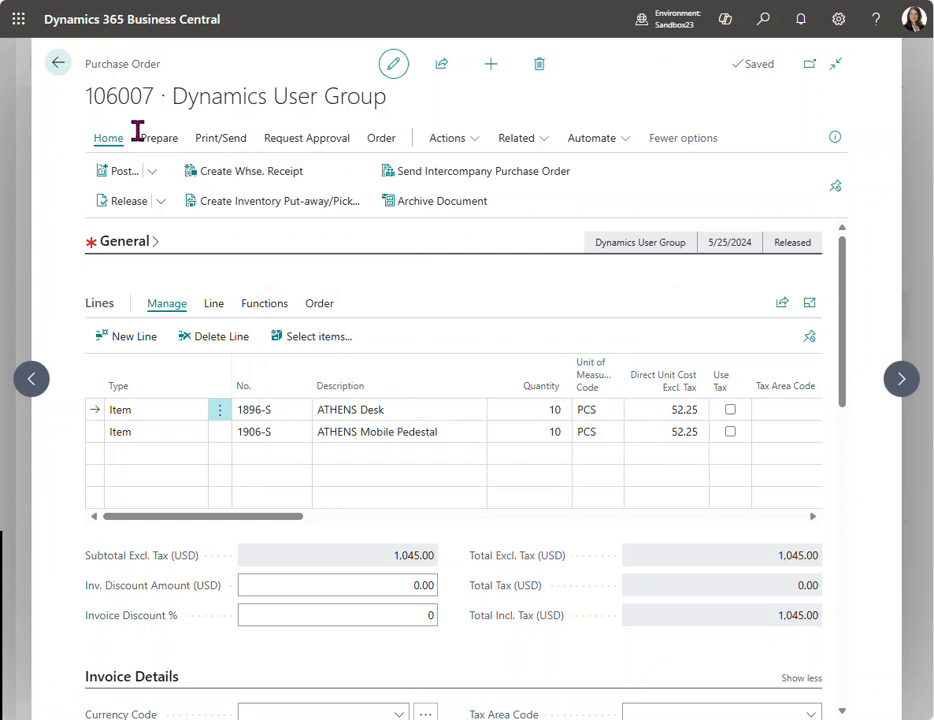
# - Return to the Purchase Orders list and examine the Amount Received Not Invoiced column for the received orders
pyautogui.click(58, 64)
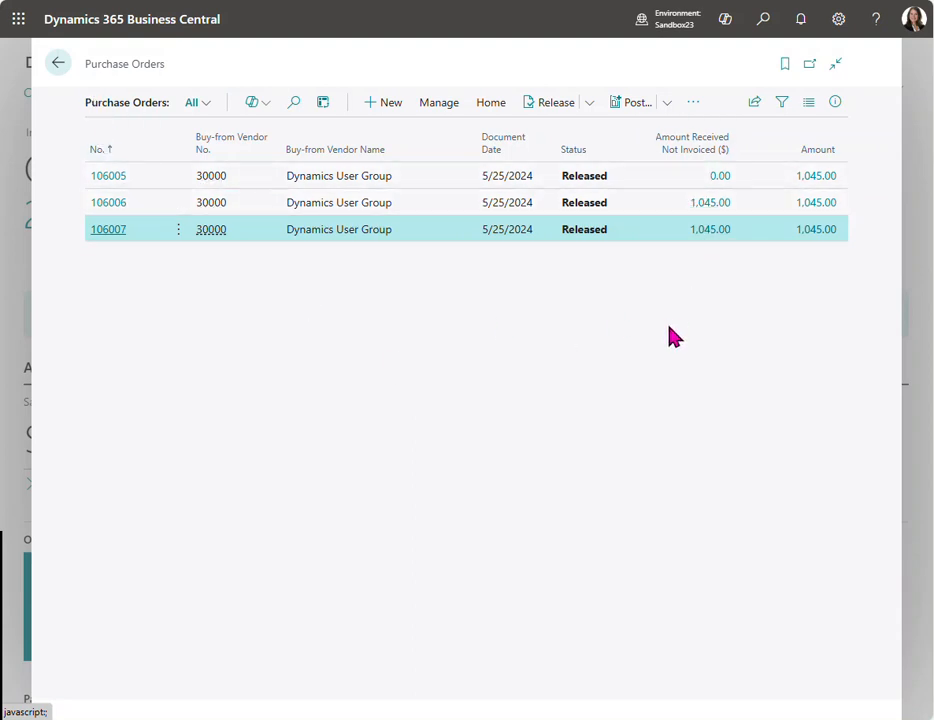
pyautogui.click(840, 24)
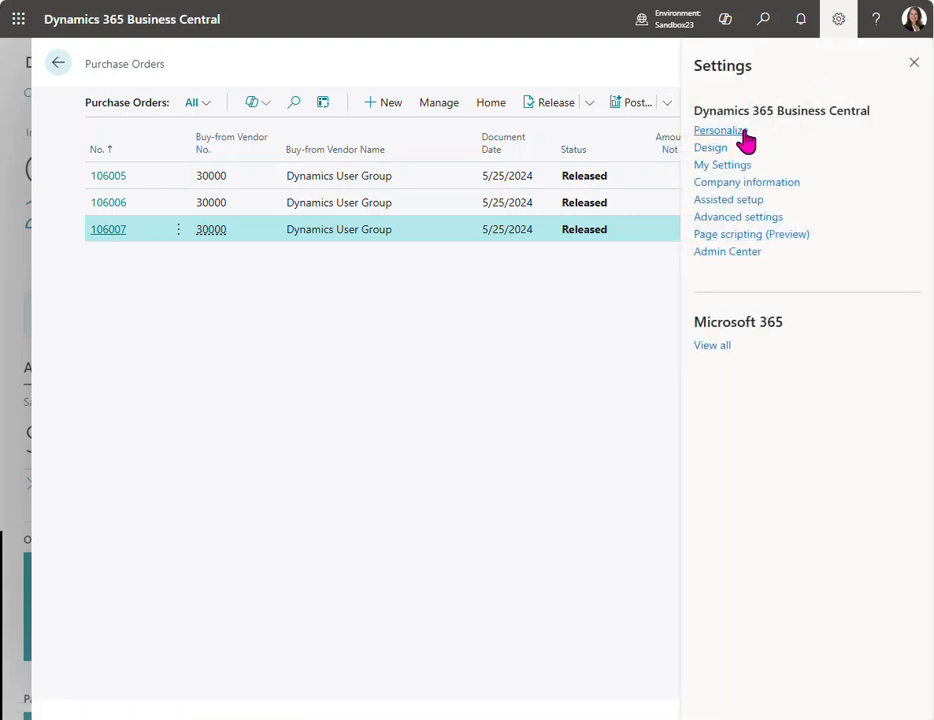
pyautogui.click(836, 20)
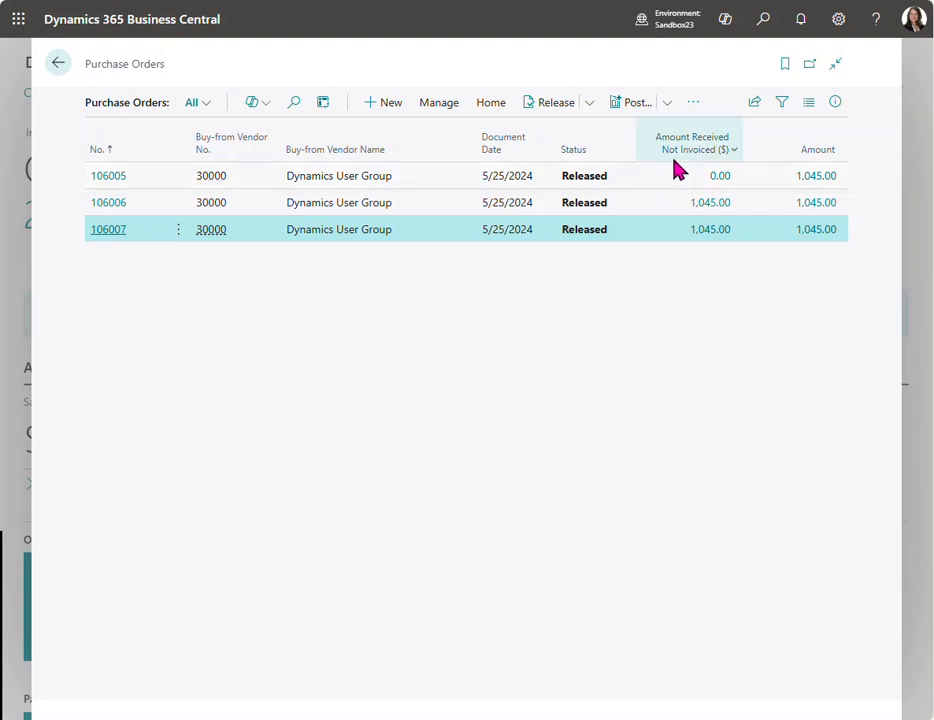
pyautogui.moveTo(695, 170)
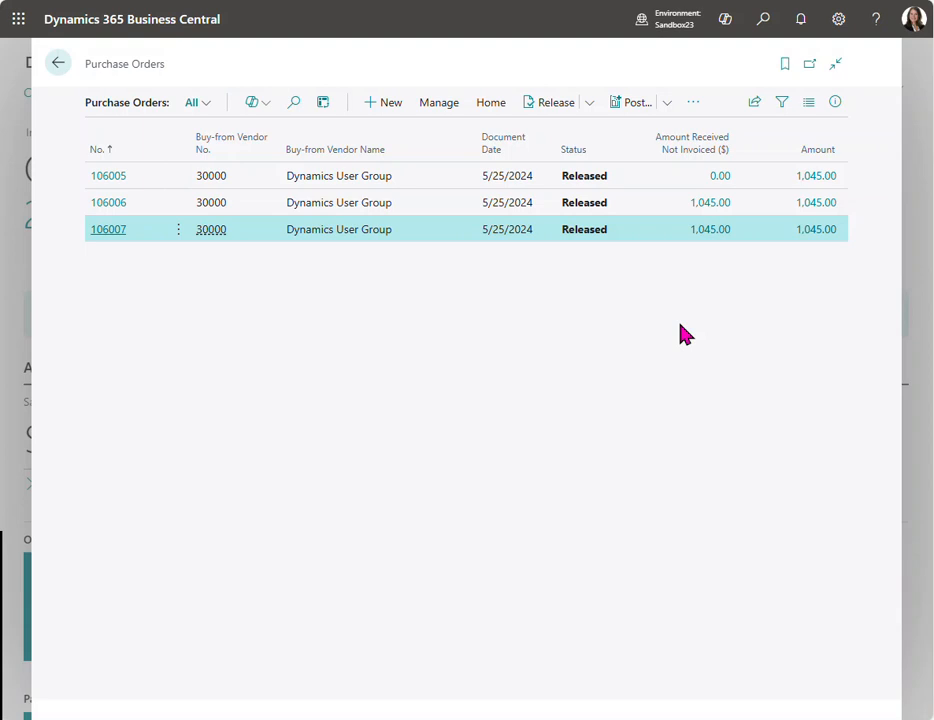
pyautogui.moveTo(88, 63); pyautogui.dragTo(171, 75)
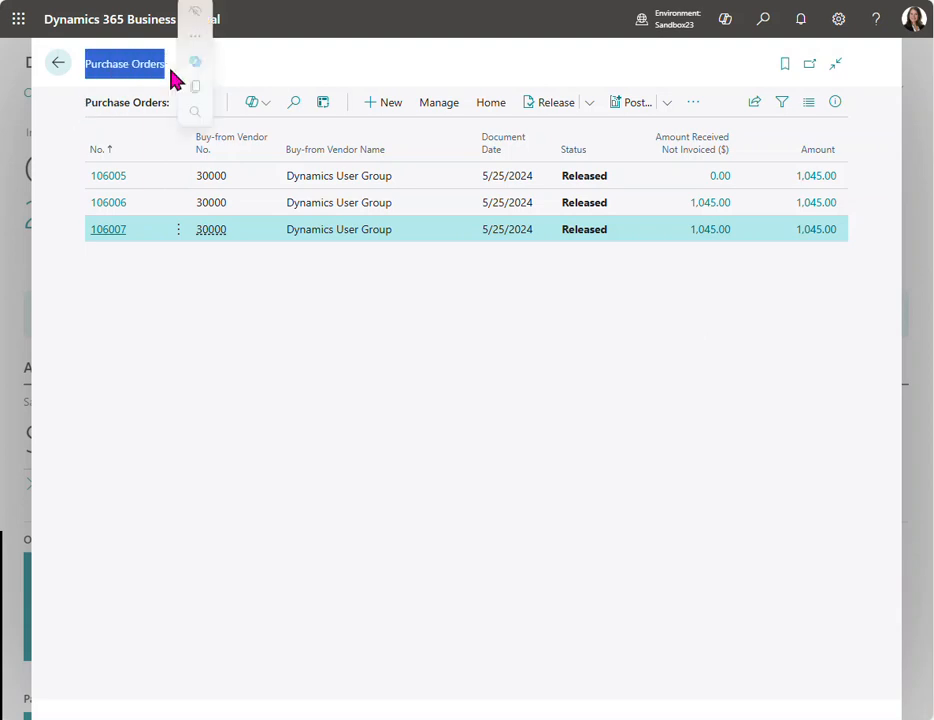
pyautogui.click(308, 456)
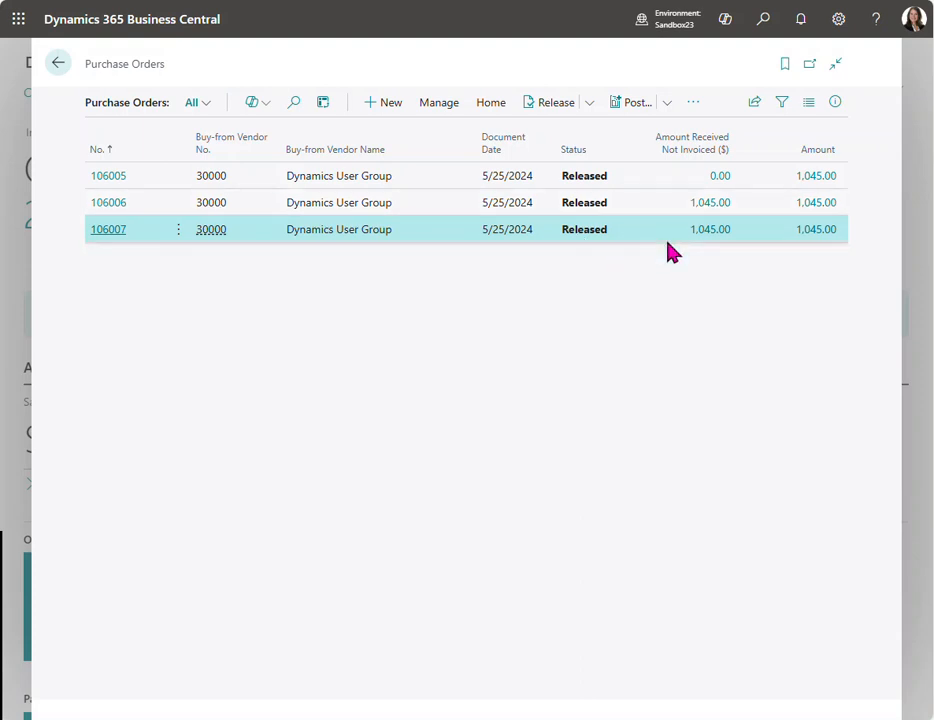
# - Create a new purchase invoice from the home page with Dynamics User Group as the vendor
pyautogui.click(59, 64)
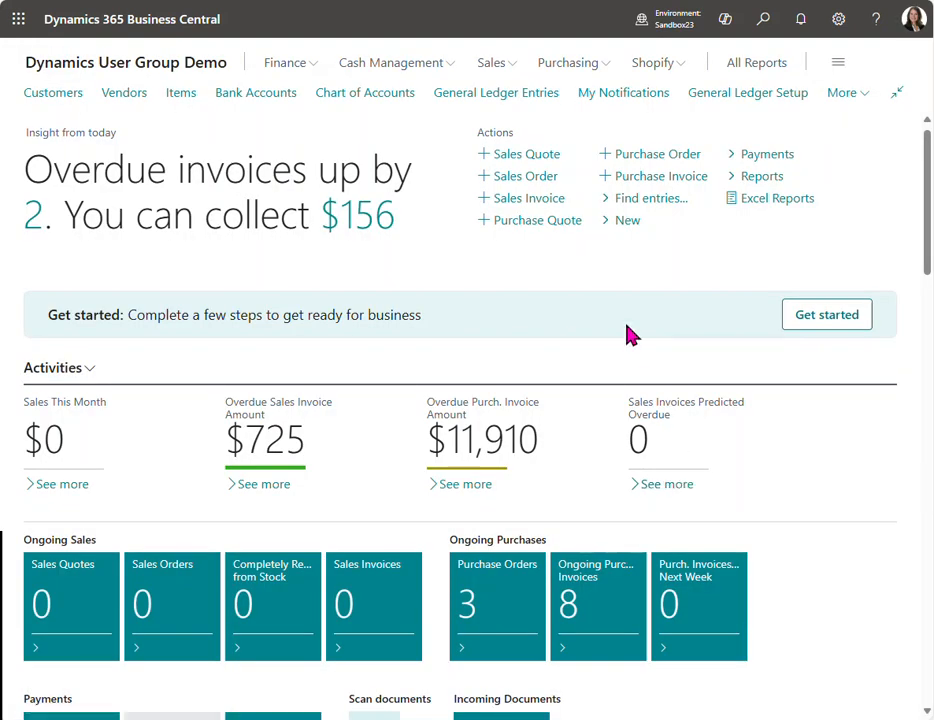
pyautogui.click(648, 188)
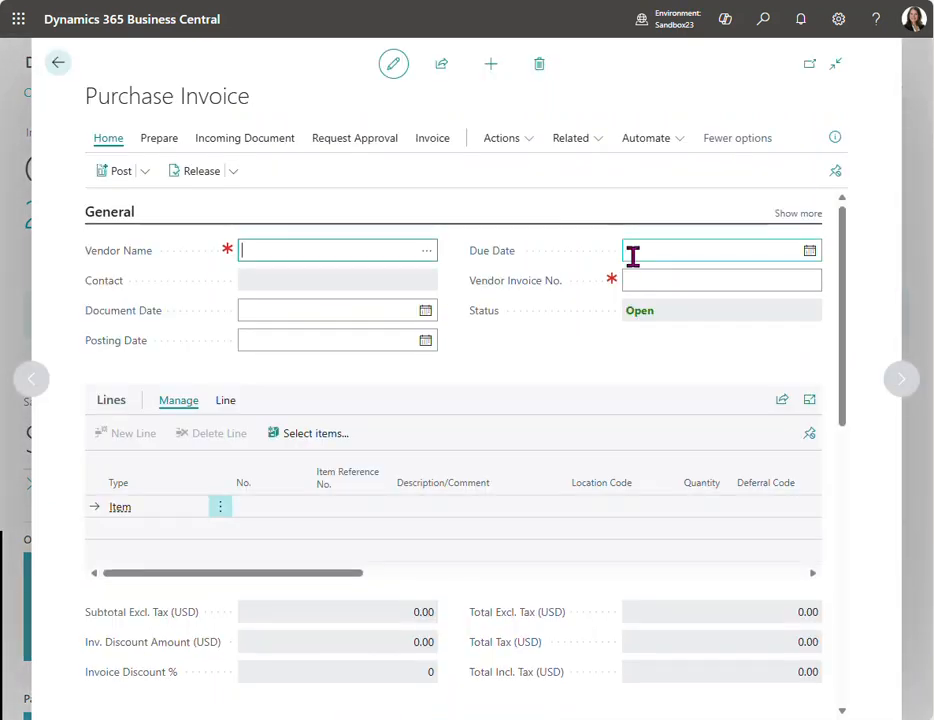
pyautogui.click(430, 255)
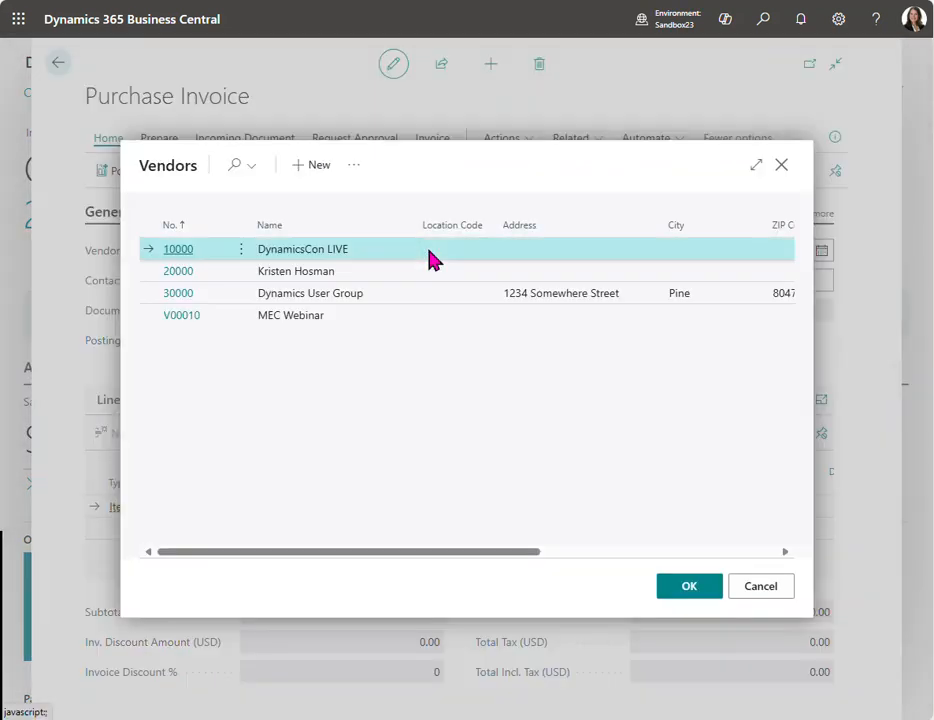
pyautogui.click(184, 297)
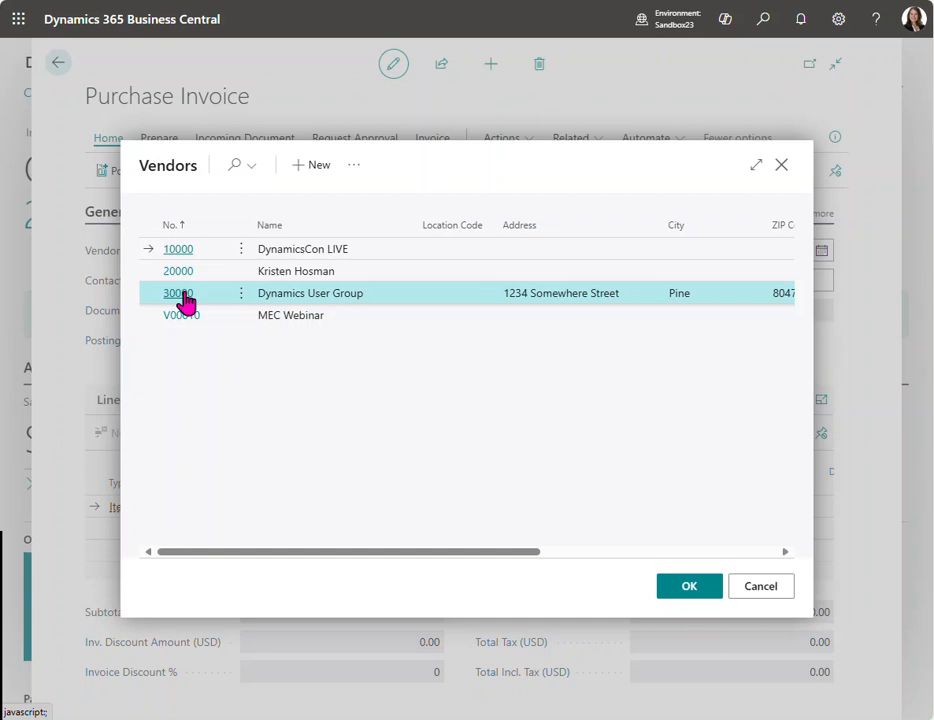
pyautogui.click(184, 297)
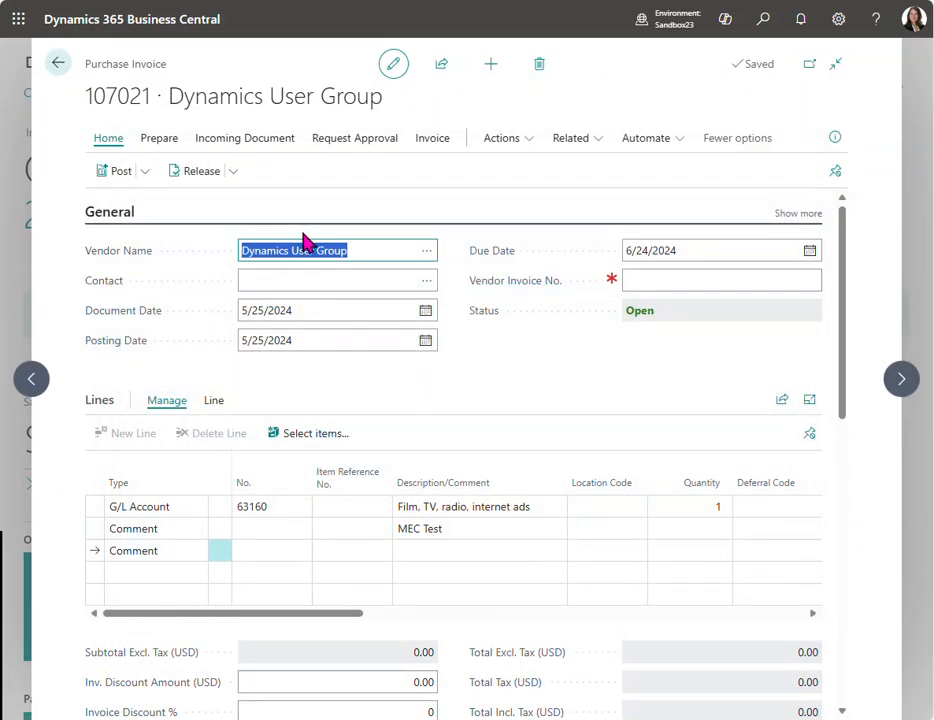
# - Set the purchase invoice's Vendor Invoice No. to 052520214
pyautogui.click(286, 312)
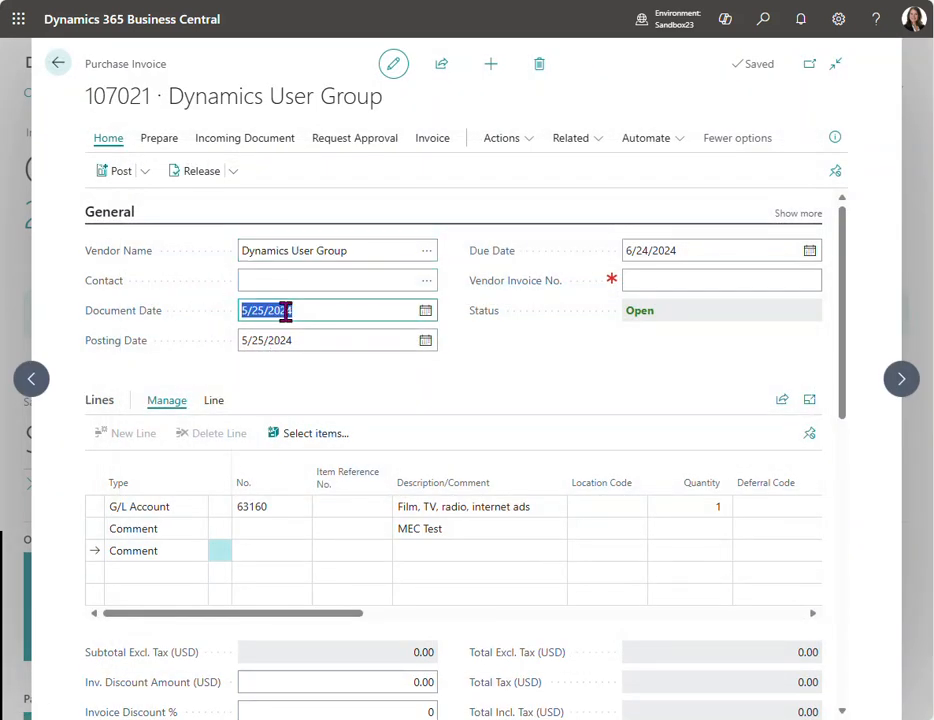
pyautogui.click(657, 284)
pyautogui.write('052524214')
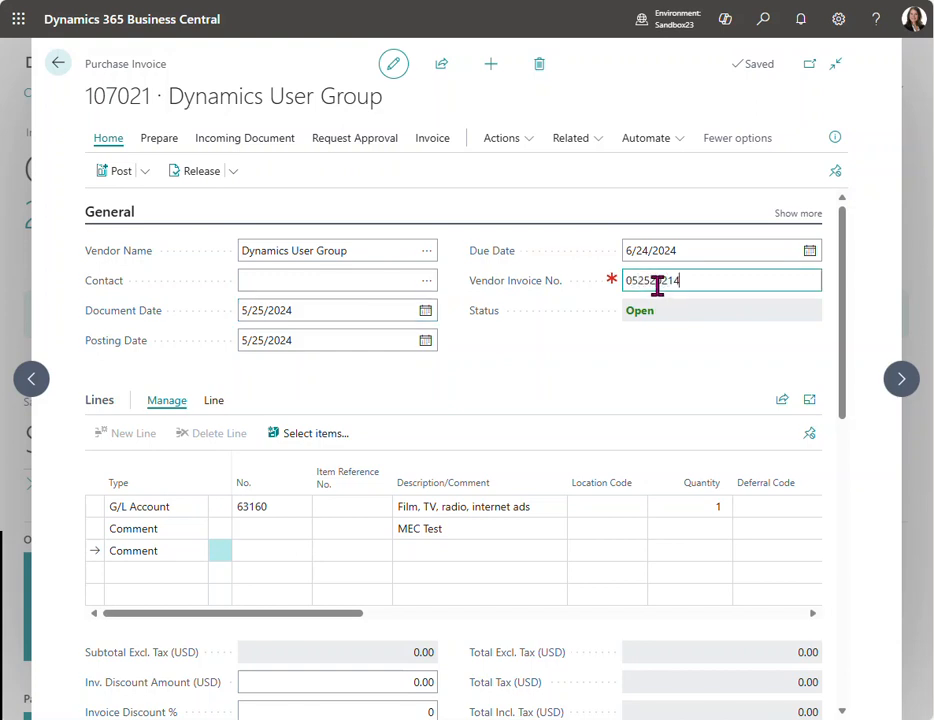
pyautogui.press('Tab')
# - Delete the prefilled G/L Account line and the MEC Test comment line from the purchase invoice
pyautogui.click(178, 512)
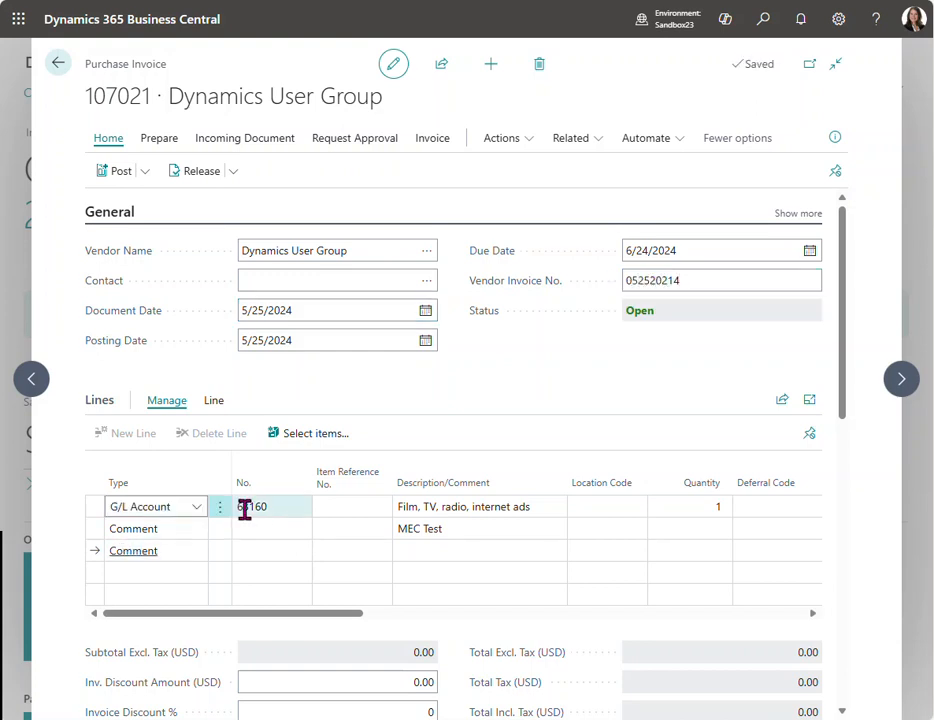
pyautogui.click(220, 530)
pyautogui.click(213, 558)
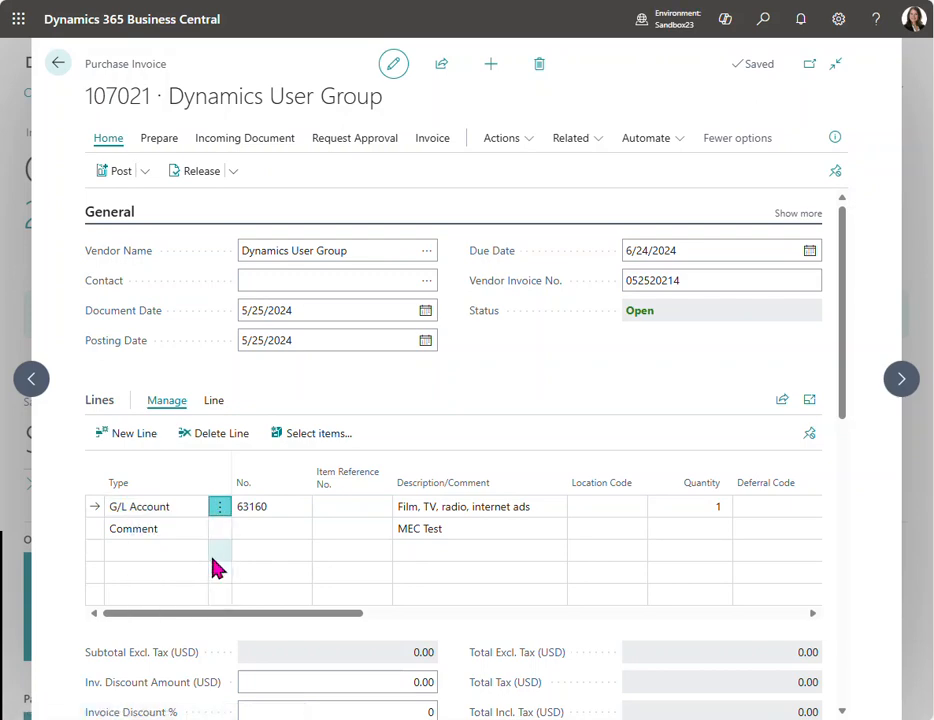
pyautogui.click(538, 416)
pyautogui.click(220, 508)
pyautogui.click(203, 558)
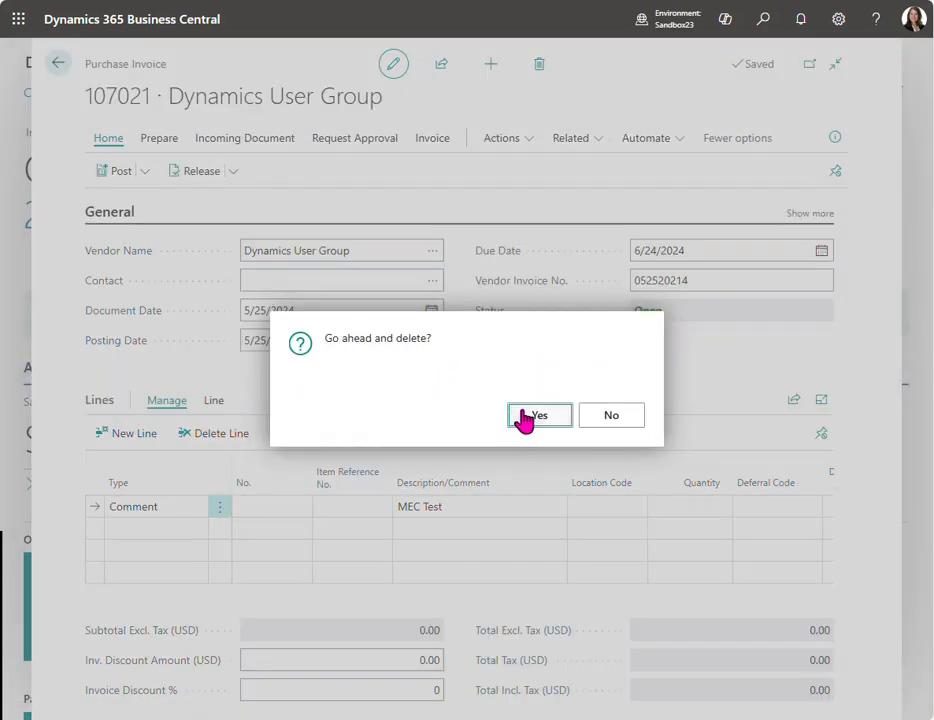
pyautogui.click(525, 418)
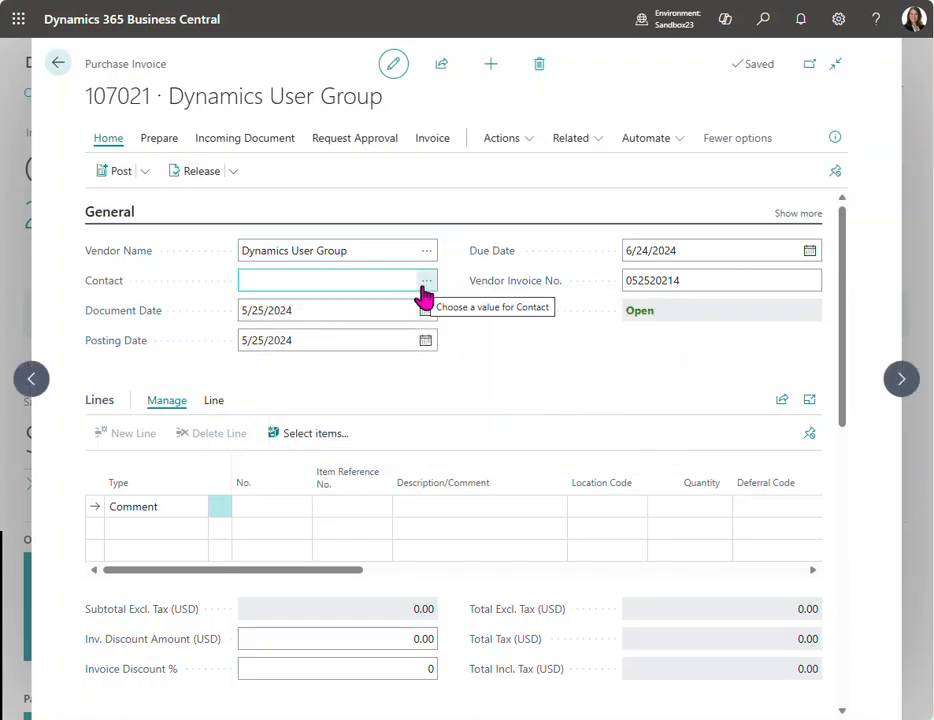
# - Open Get Receipt Lines for the invoice and review the received quantities and order numbers of the available lines
pyautogui.click(215, 403)
pyautogui.click(165, 434)
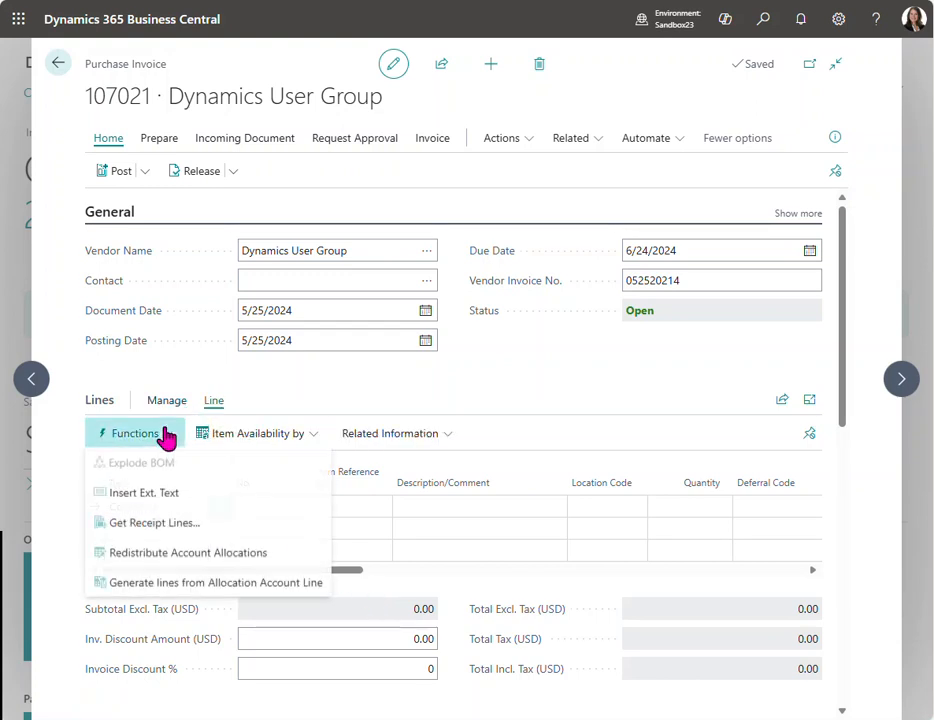
pyautogui.click(178, 525)
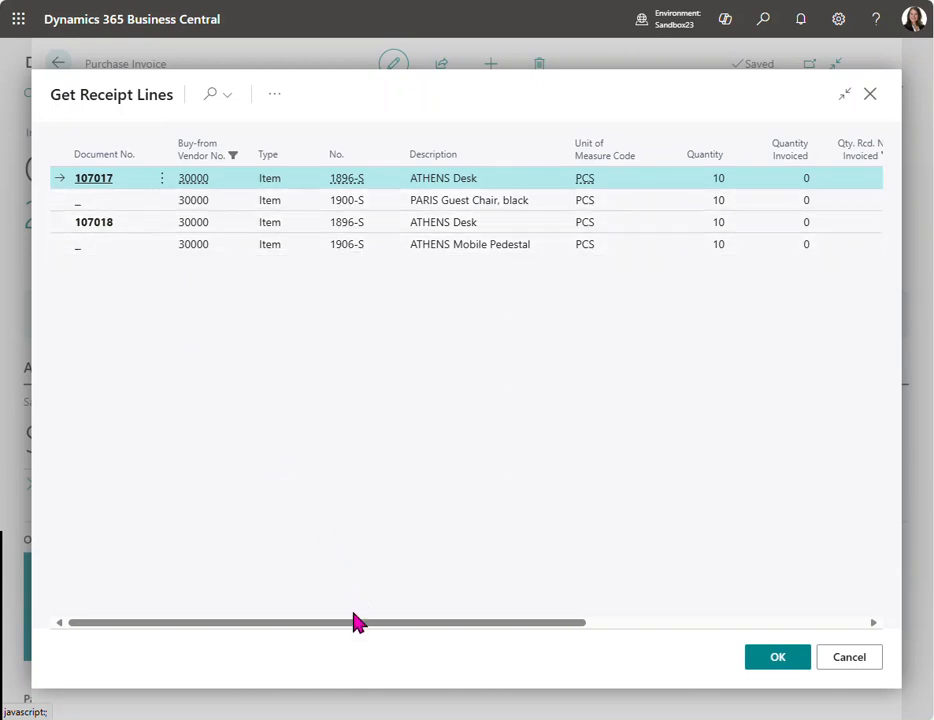
pyautogui.moveTo(365, 628); pyautogui.dragTo(673, 630)
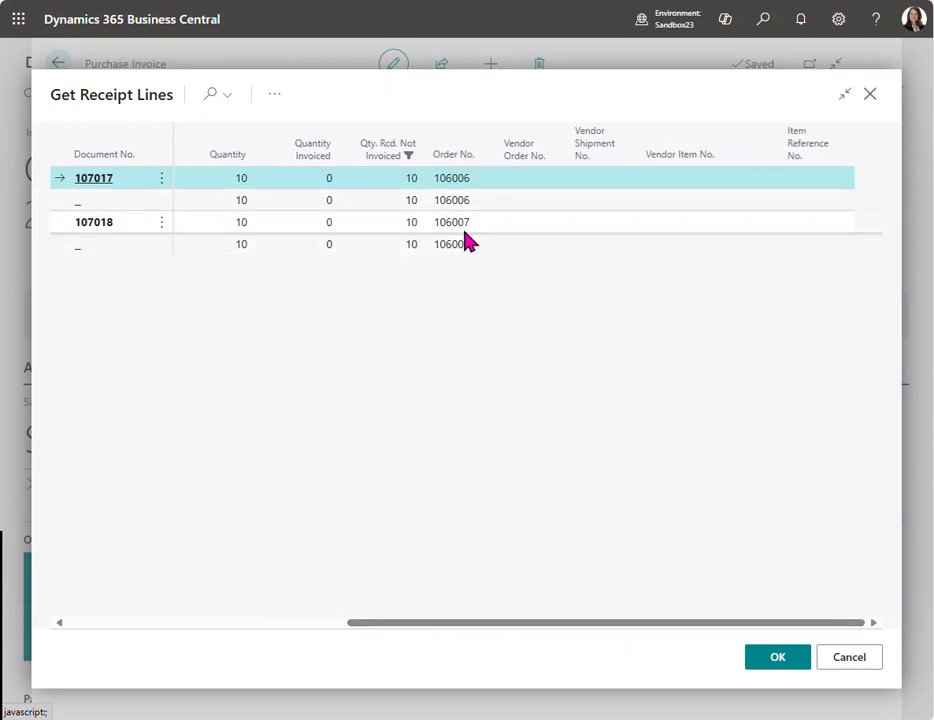
pyautogui.moveTo(519, 626); pyautogui.dragTo(475, 582)
# - Personalize the Get Receipt Lines page so the Order No. column sits directly after Document No., ahead of Buy-from Vendor No
pyautogui.click(833, 30)
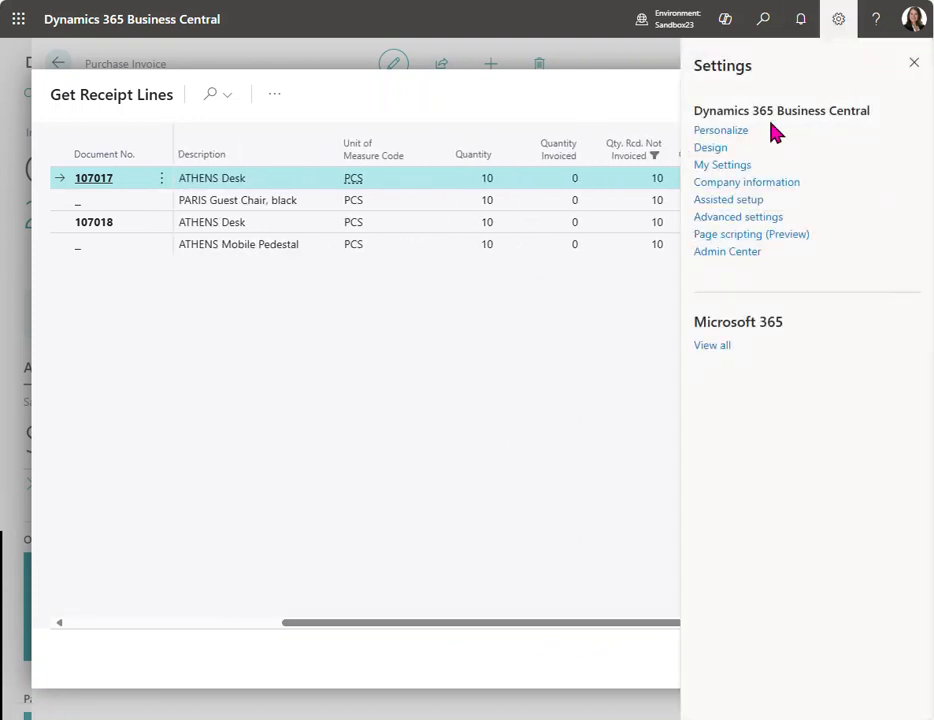
pyautogui.click(735, 132)
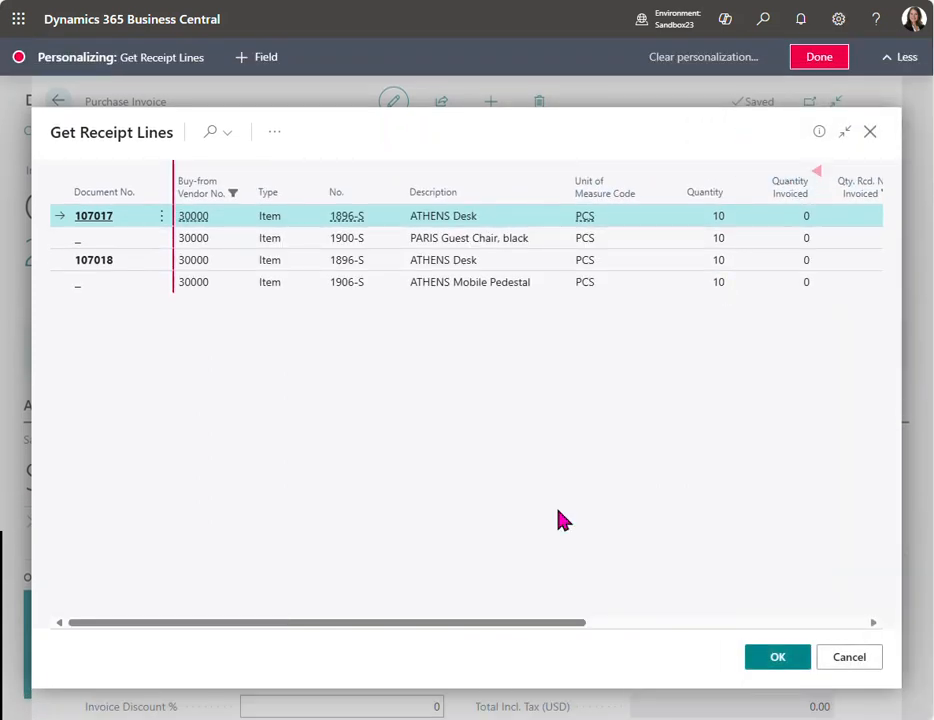
pyautogui.moveTo(521, 625); pyautogui.dragTo(641, 628)
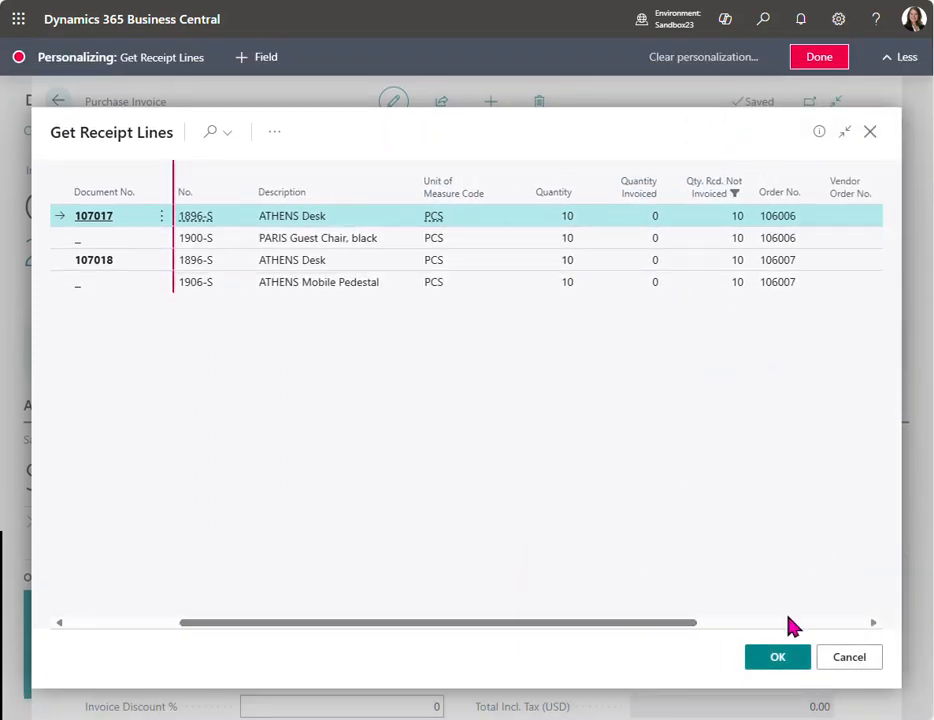
pyautogui.moveTo(782, 194)
pyautogui.mouseDown()
pyautogui.moveTo(790, 238)
pyautogui.moveTo(573, 174)
pyautogui.moveTo(179, 188)
pyautogui.mouseUp()
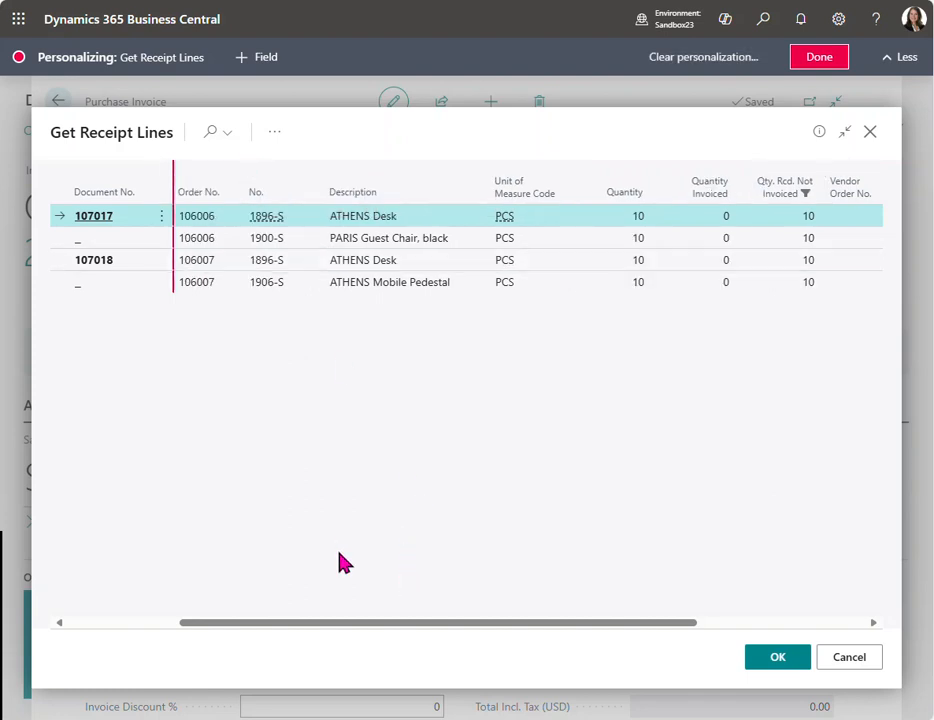
pyautogui.moveTo(375, 622); pyautogui.dragTo(117, 632)
pyautogui.moveTo(350, 192); pyautogui.dragTo(183, 188)
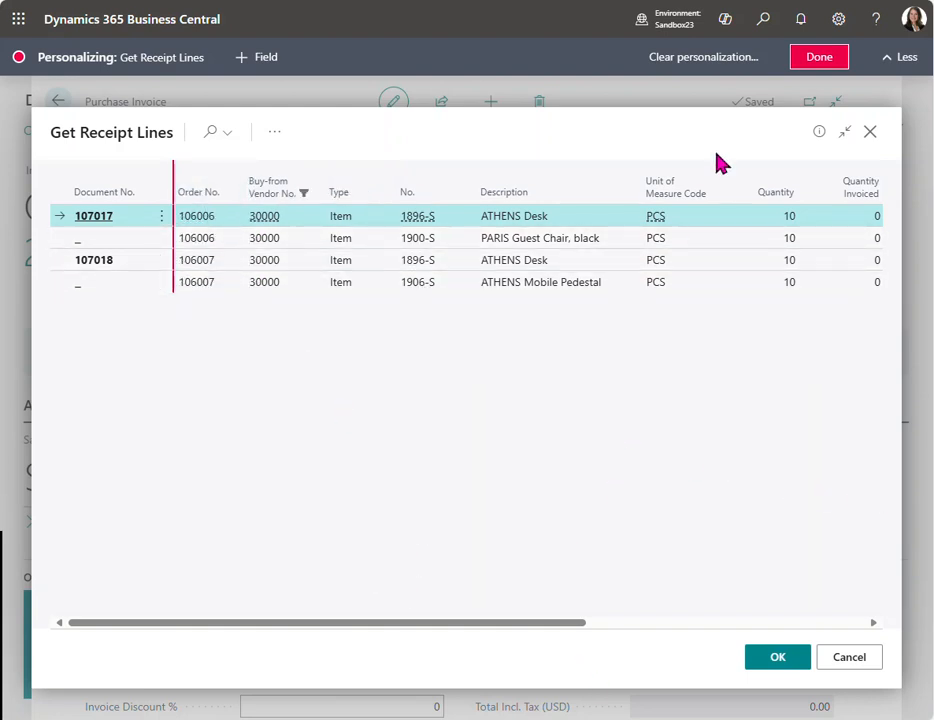
pyautogui.click(807, 62)
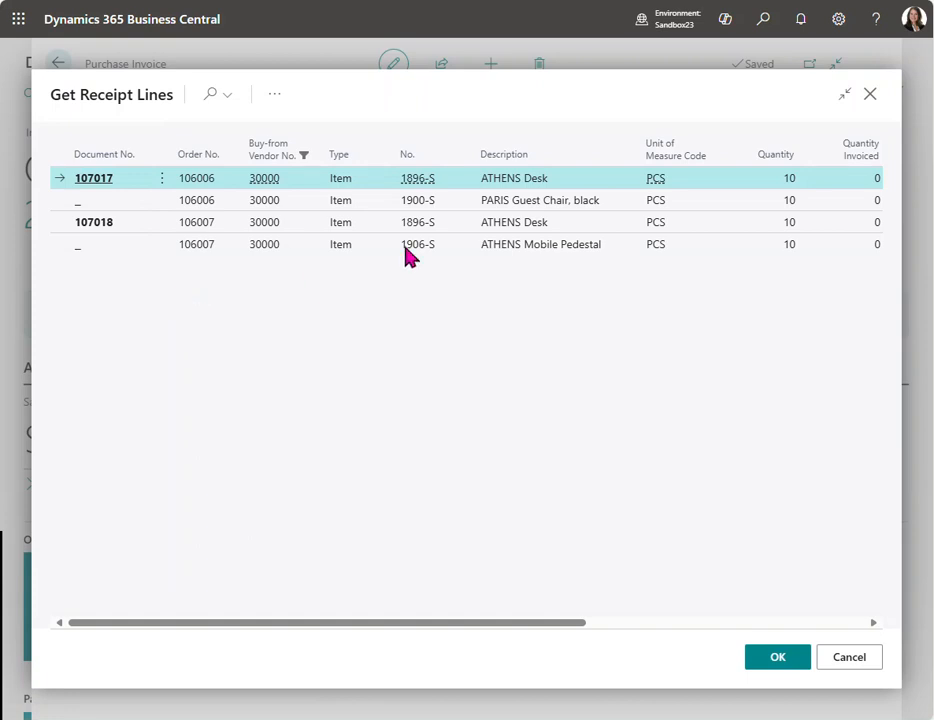
# - Select the ATHENS Desk and PARIS Guest Chair, black lines of the first receipt together and add them to the purchase invoice
pyautogui.click(463, 207)
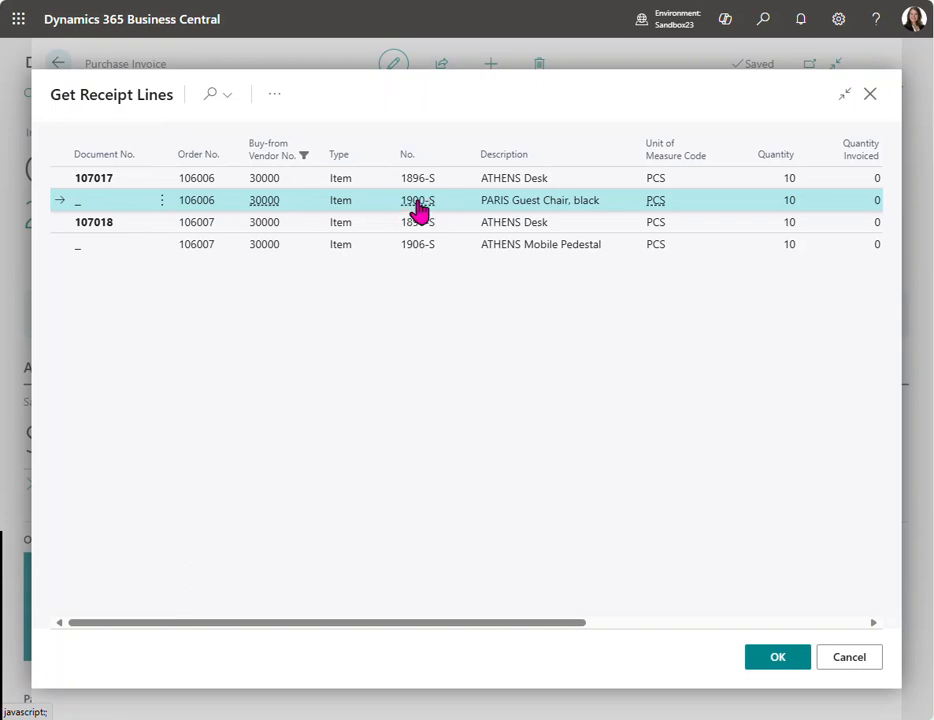
pyautogui.click(462, 247)
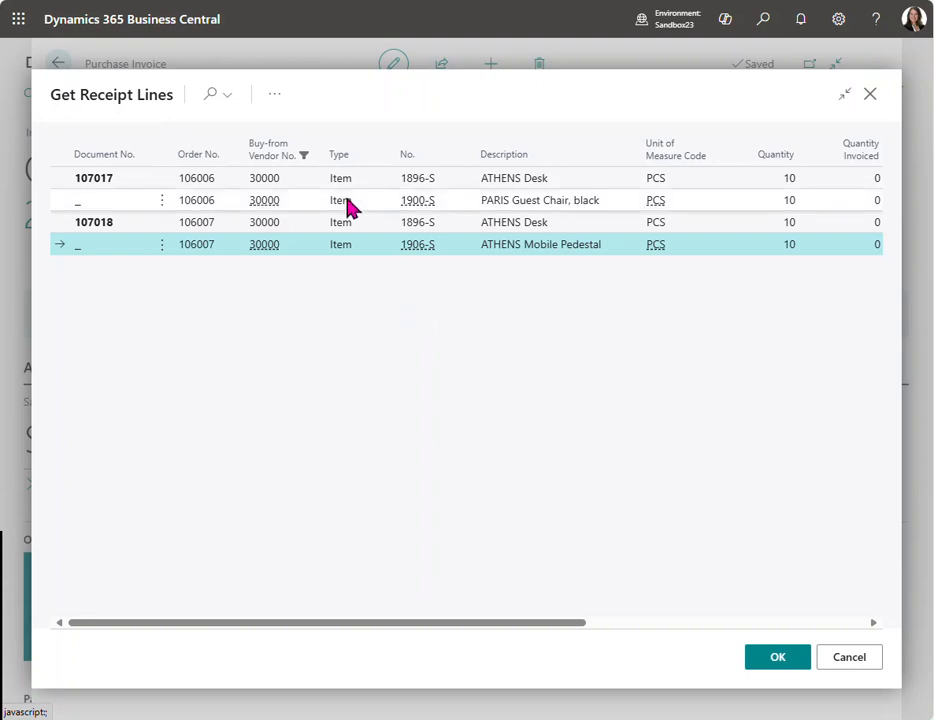
pyautogui.click(550, 180)
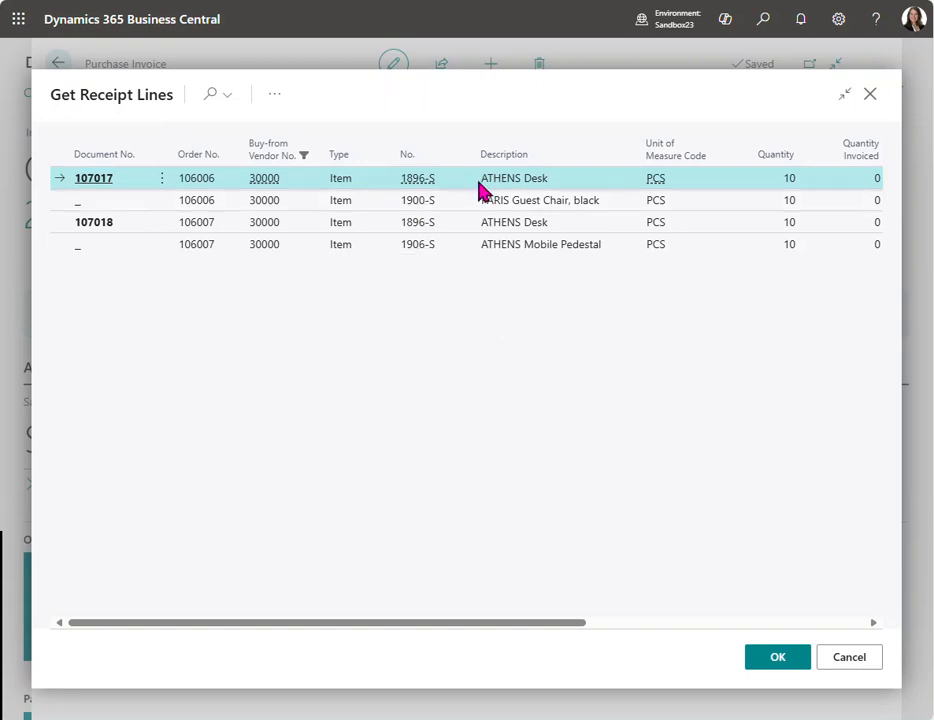
pyautogui.keyDown('shift'); pyautogui.click(552, 202); pyautogui.keyUp('shift')
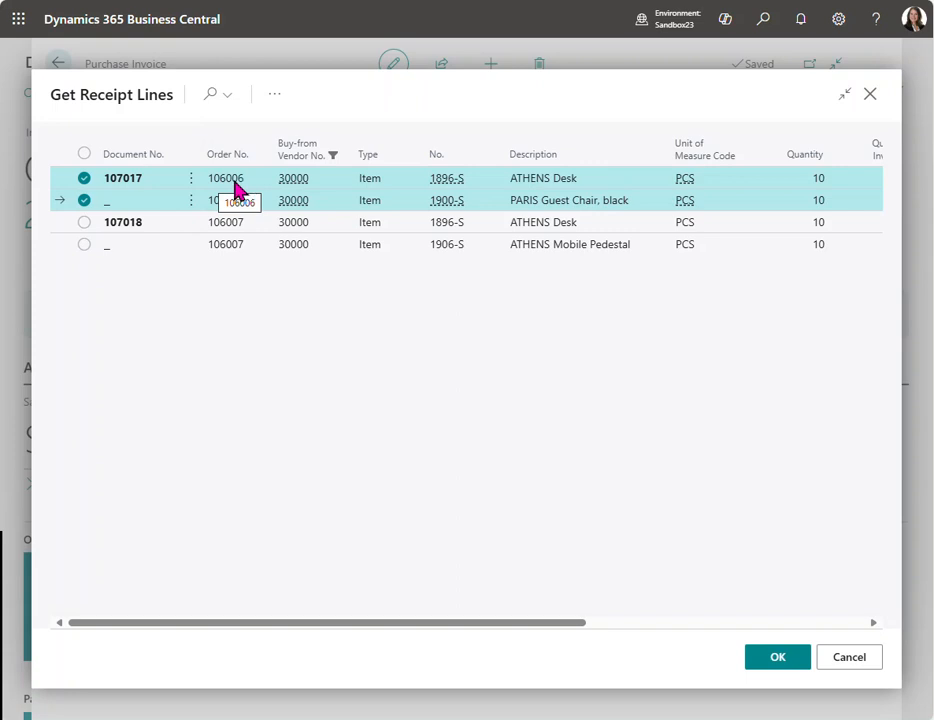
pyautogui.click(582, 179)
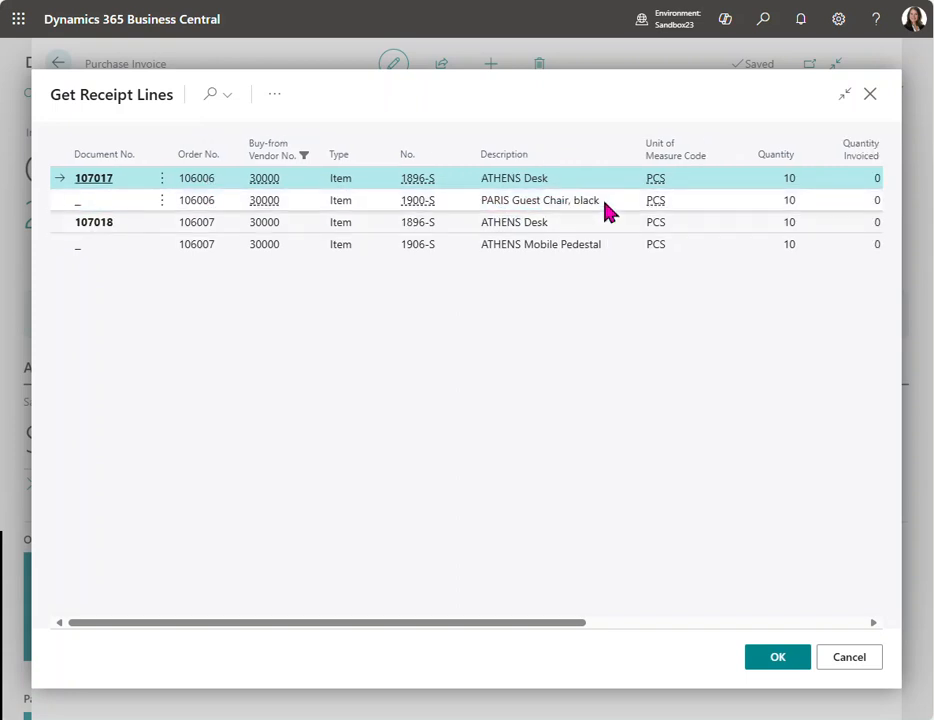
pyautogui.keyDown('ctrl'); pyautogui.click(605, 201); pyautogui.keyUp('ctrl')
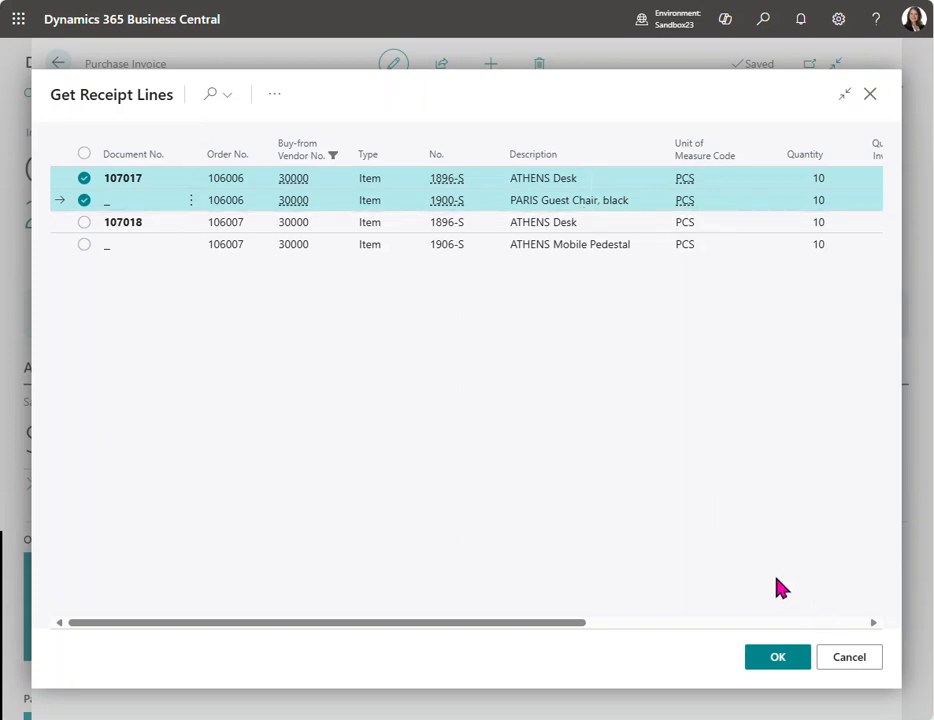
pyautogui.click(788, 663)
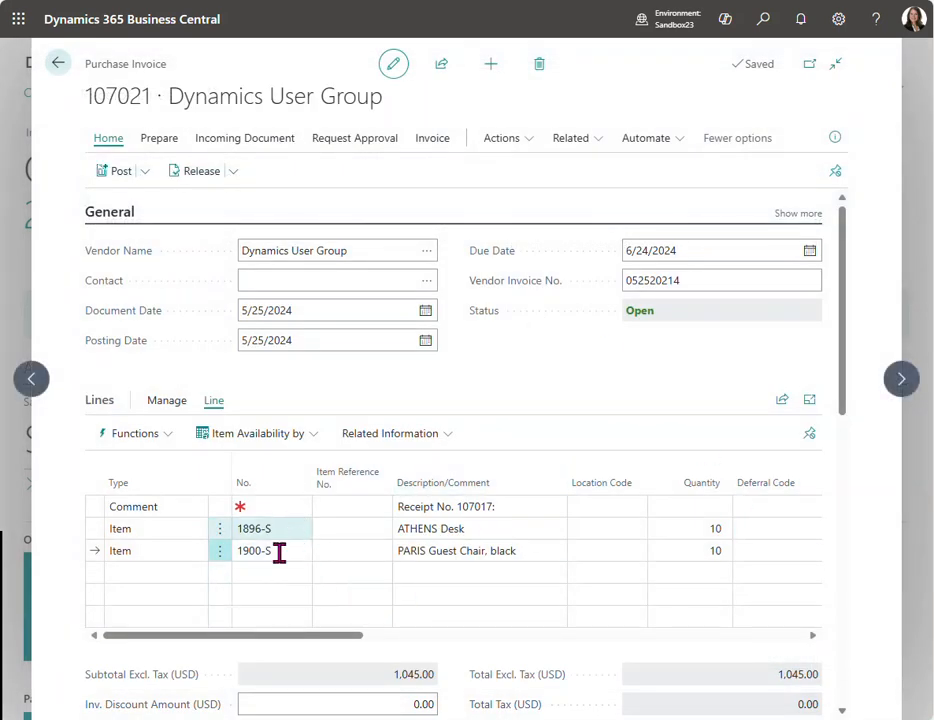
# - Review the receipt lines brought onto the purchase invoice and check its totals excluding and including tax
pyautogui.click(374, 556)
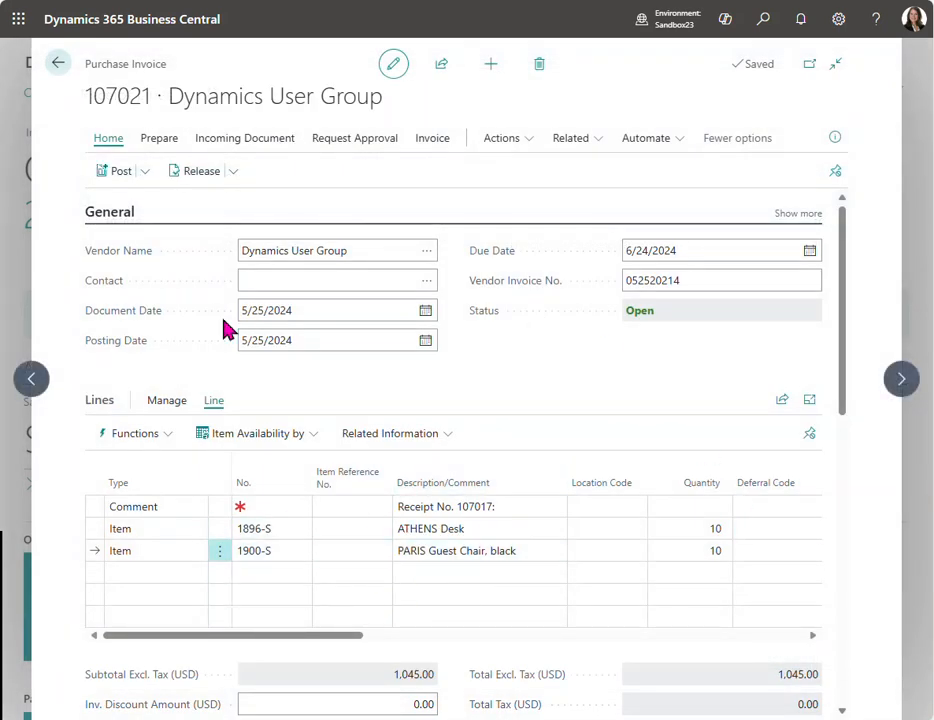
pyautogui.moveTo(168, 65); pyautogui.dragTo(88, 72)
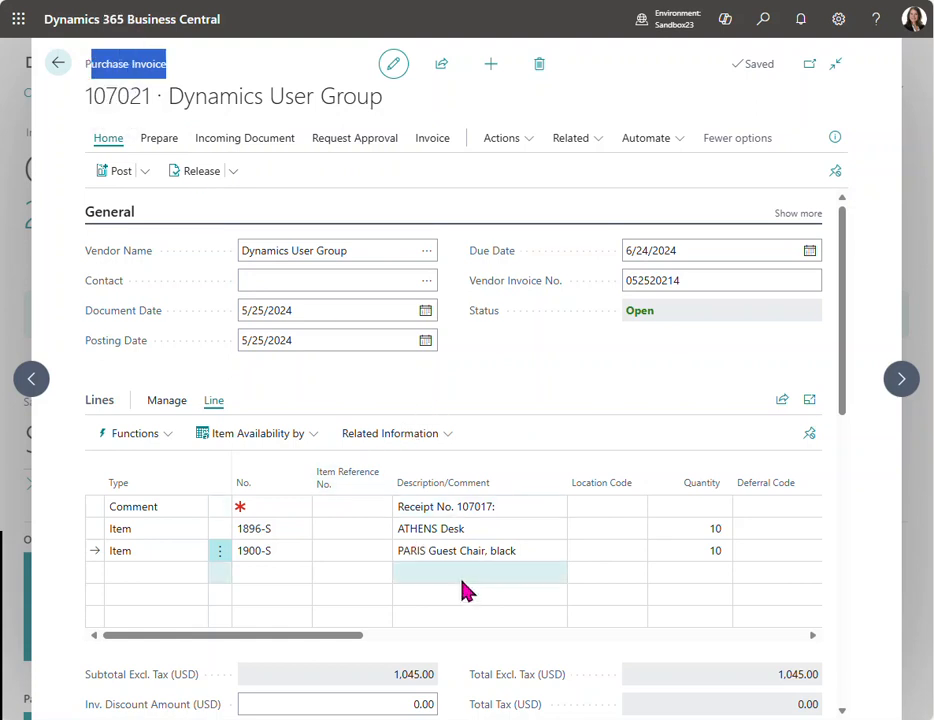
pyautogui.moveTo(354, 636); pyautogui.dragTo(527, 648)
pyautogui.moveTo(363, 636); pyautogui.dragTo(354, 632)
pyautogui.scroll(-1, 500, 590)
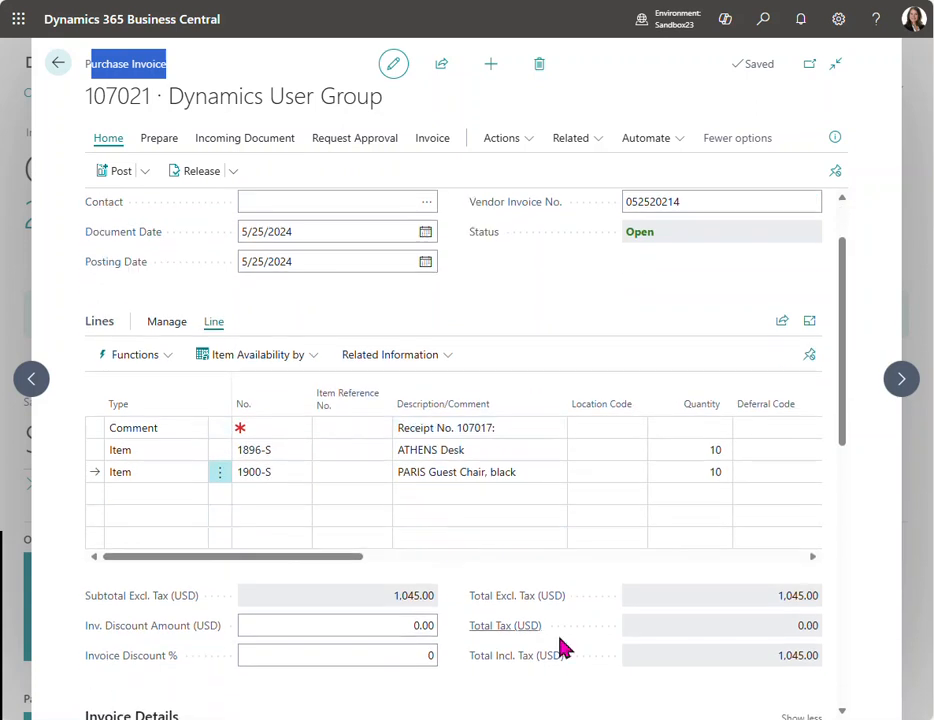
pyautogui.moveTo(776, 597); pyautogui.dragTo(822, 603)
pyautogui.moveTo(776, 657); pyautogui.dragTo(815, 665)
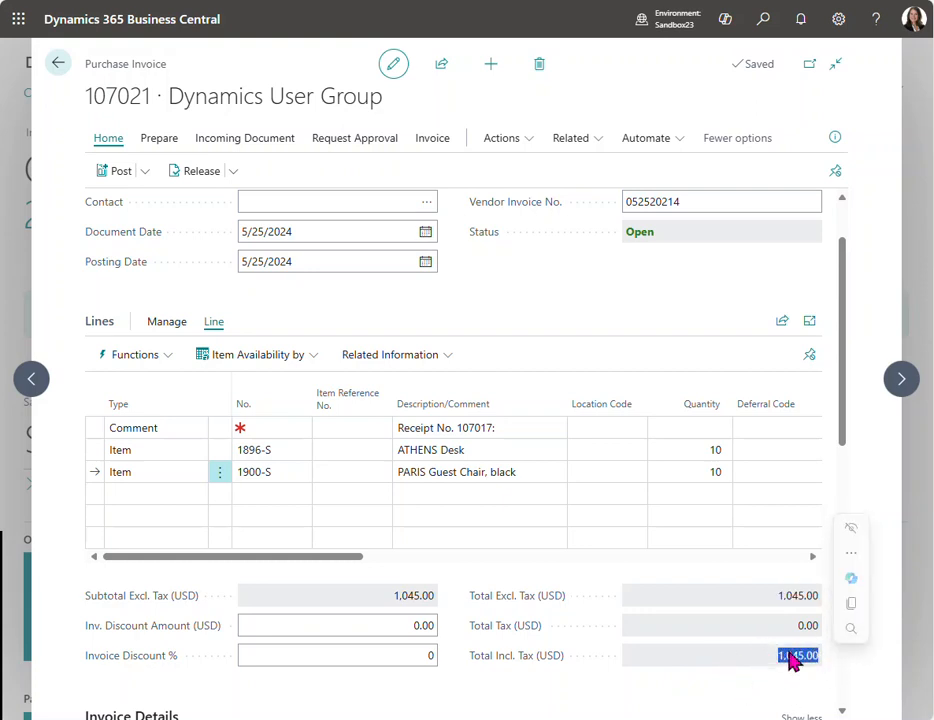
pyautogui.click(747, 665)
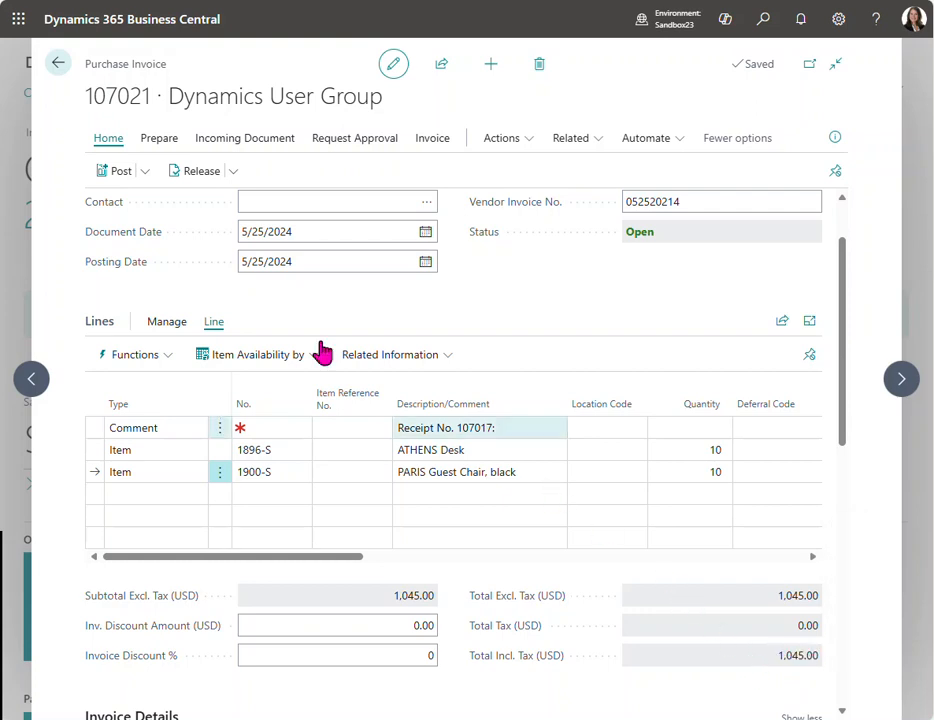
# - Post the Dynamics User Group purchase invoice and confirm the posting
pyautogui.click(118, 171)
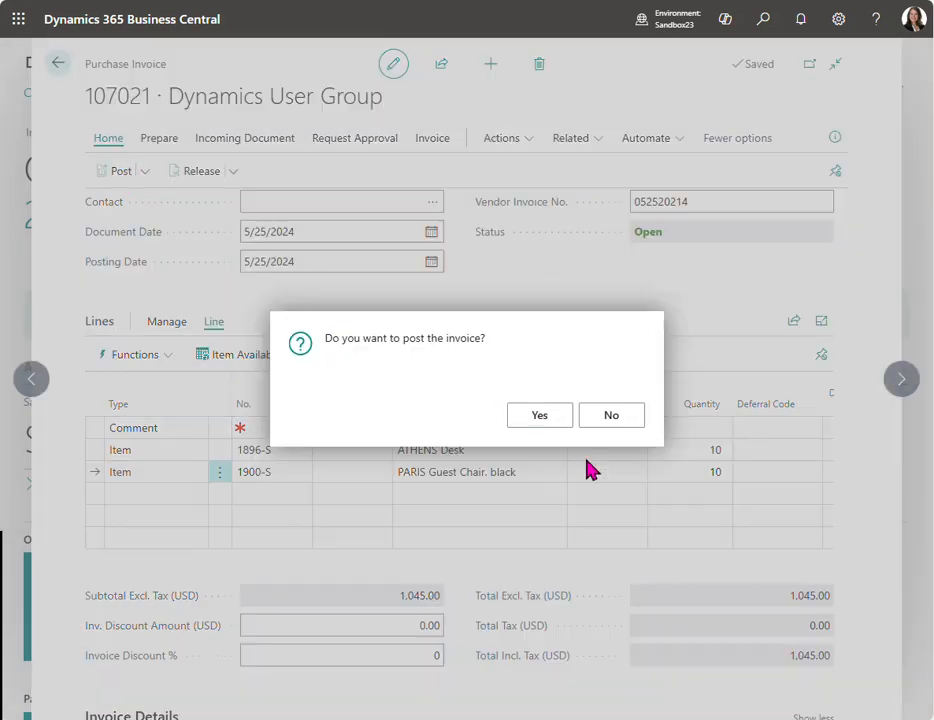
pyautogui.click(554, 421)
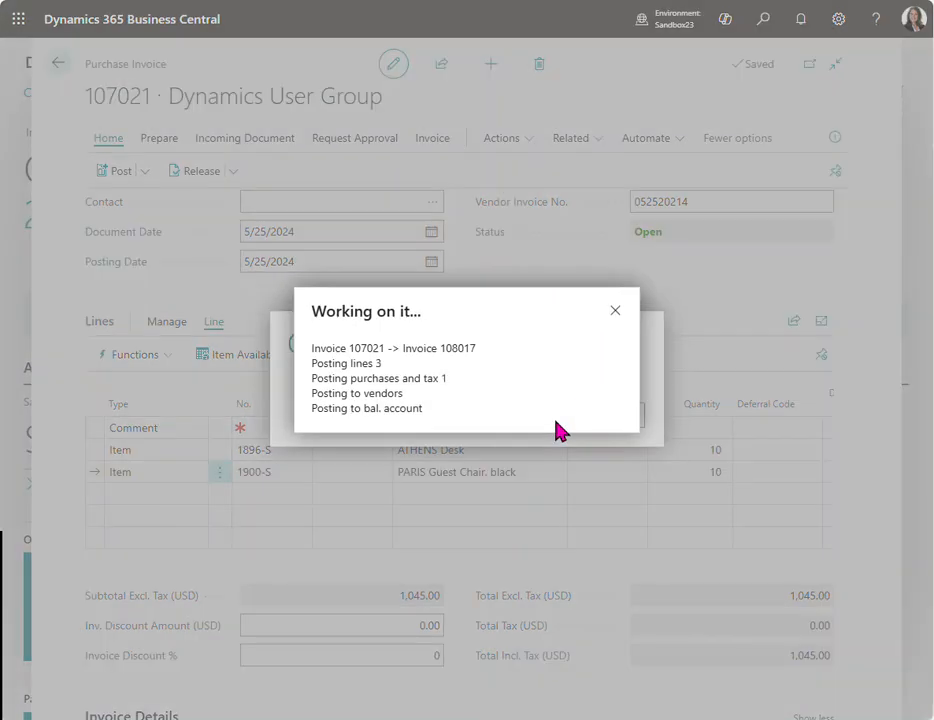